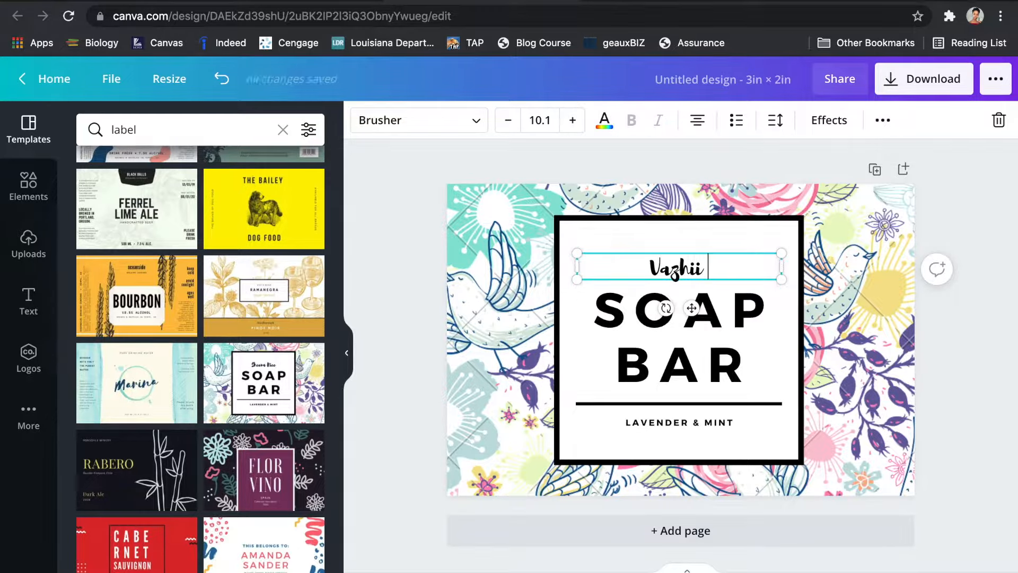
Step: Complete the brand line above the SOAP BAR heading so that it reads "Vazhii's Creations"
{"action": "key", "text": "BackSpace"}
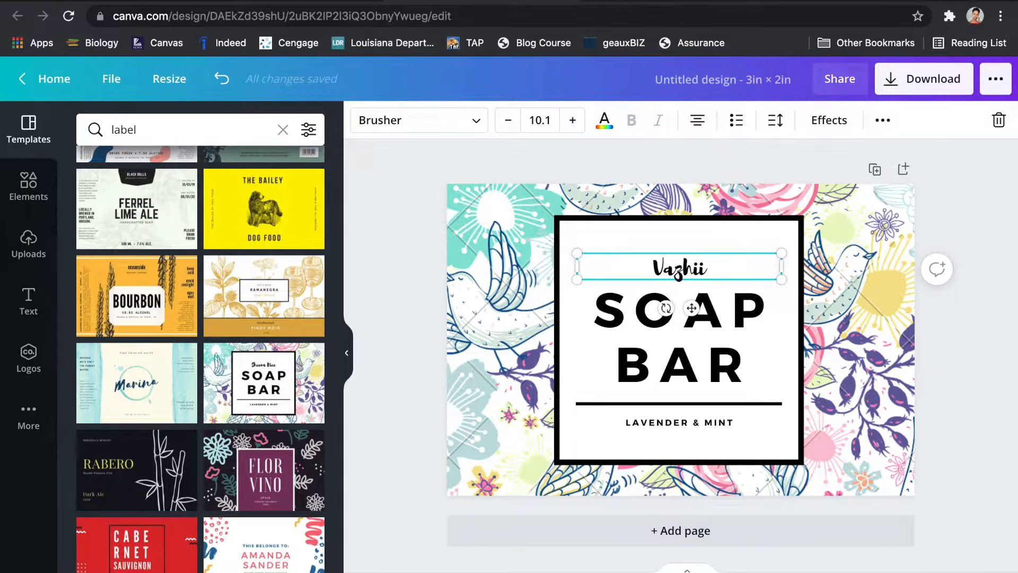
{"action": "type", "text": "'s"}
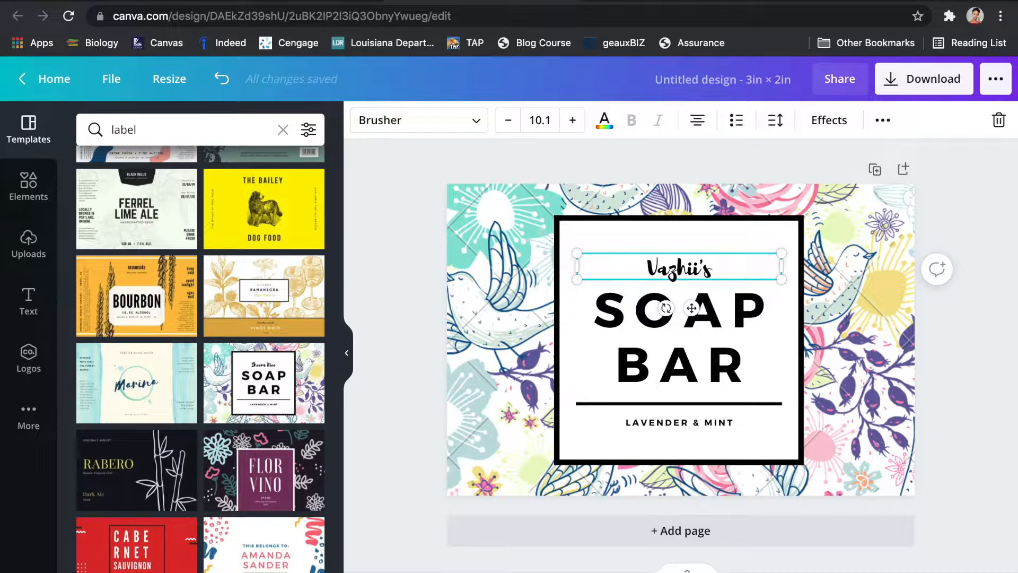
{"action": "type", "text": " Creations"}
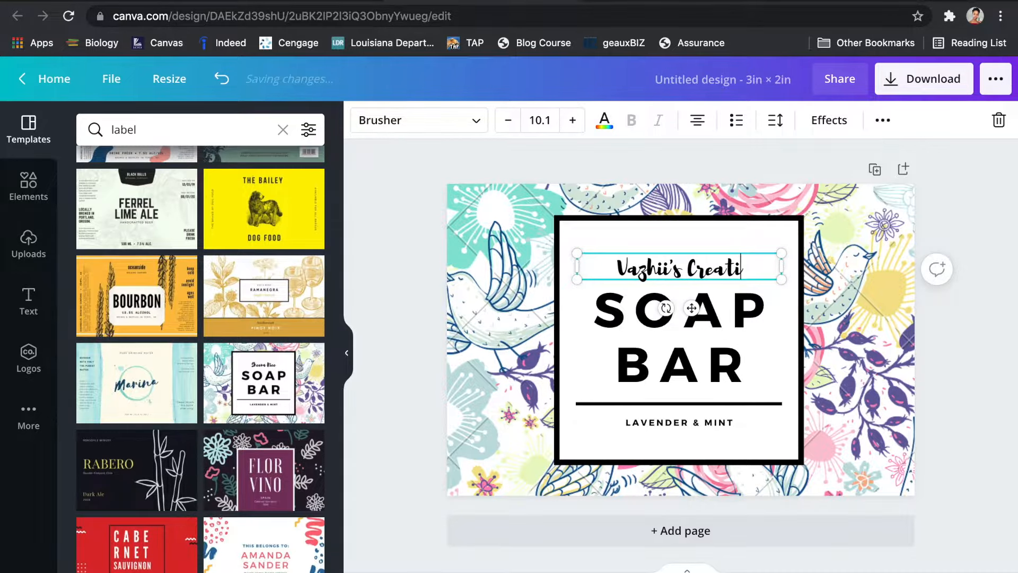
{"action": "left_click", "coordinate": [702, 345]}
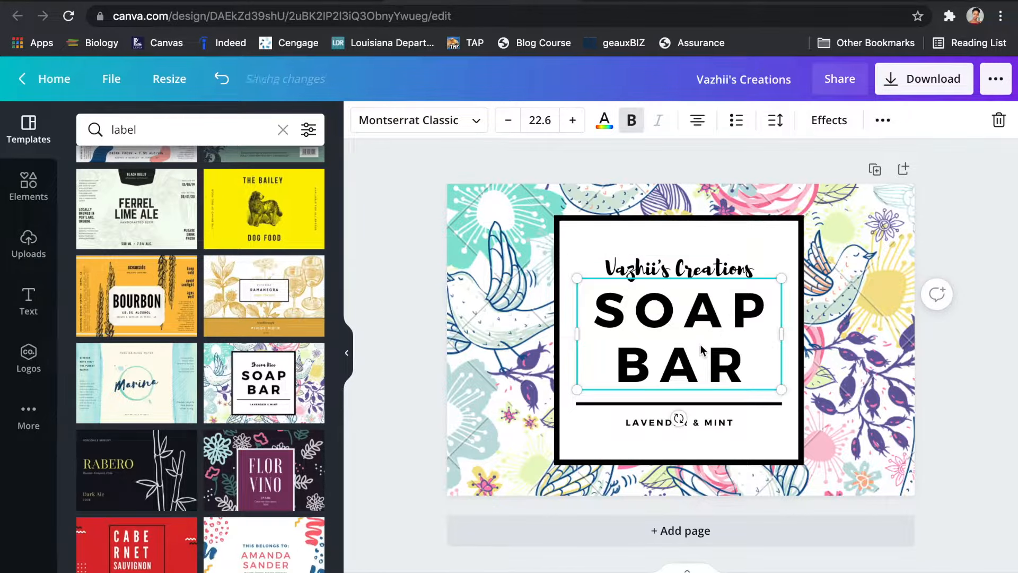
{"action": "double_click", "coordinate": [603, 312]}
{"action": "left_click", "coordinate": [647, 416]}
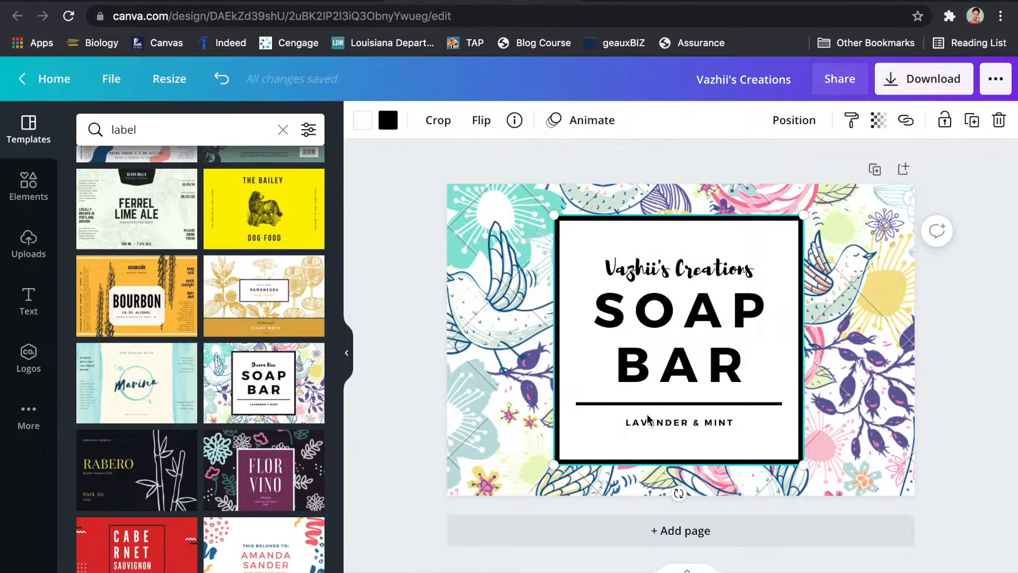
{"action": "left_click", "coordinate": [651, 426]}
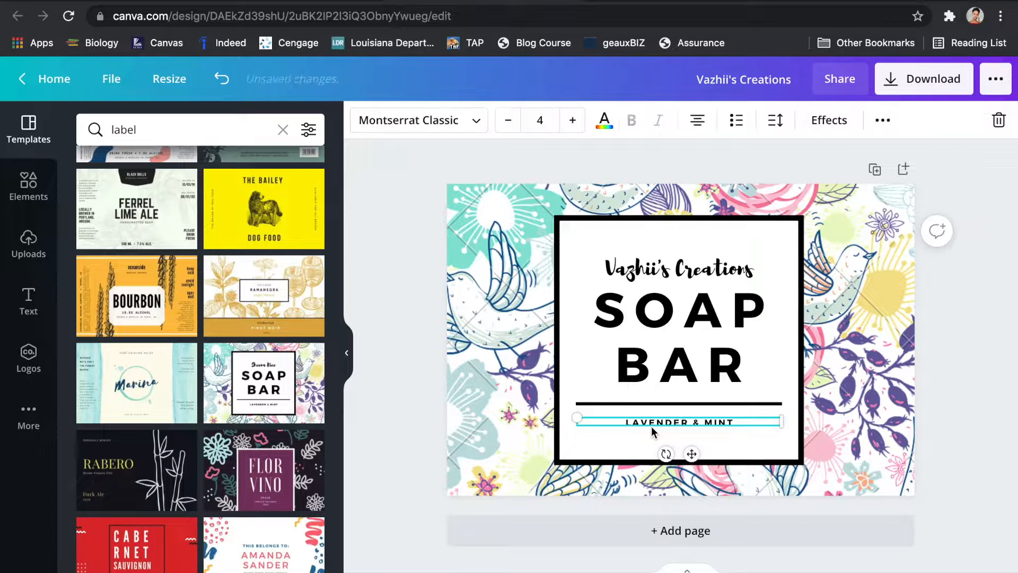
{"action": "left_click", "coordinate": [675, 319]}
Step: Delete the bird-and-flower pattern image behind the soap label
{"action": "left_click", "coordinate": [513, 230]}
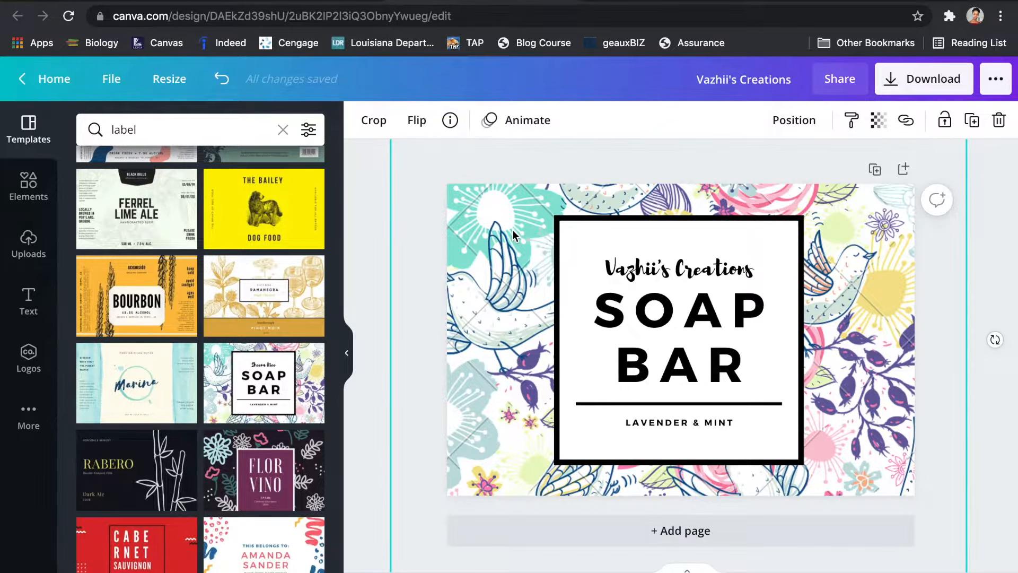
{"action": "key", "text": "Delete"}
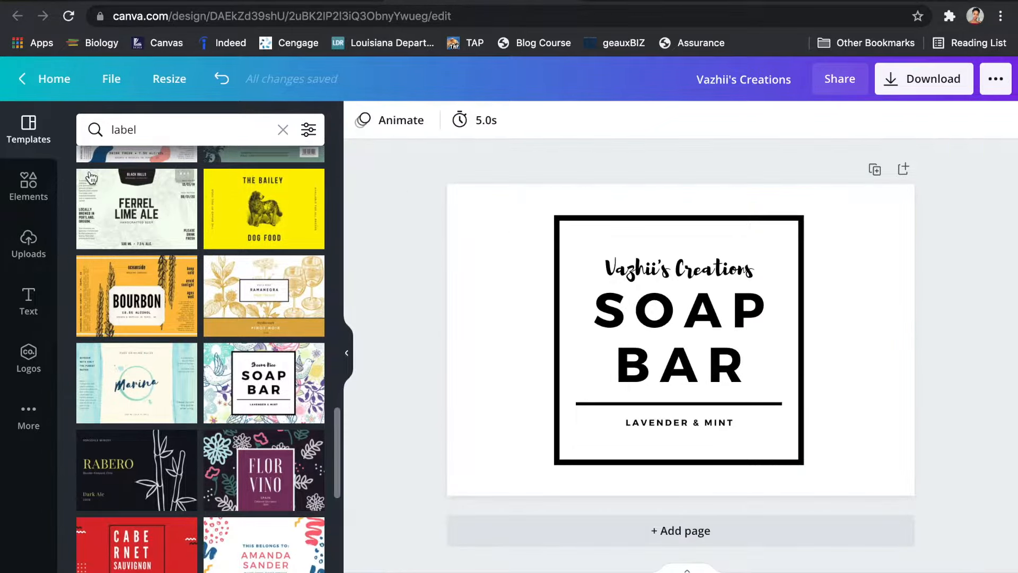
Step: Search the elements for "herbs" and set the photo of dried herbs in wooden bowls as the page background
{"action": "left_click", "coordinate": [33, 202]}
{"action": "left_click", "coordinate": [191, 131]}
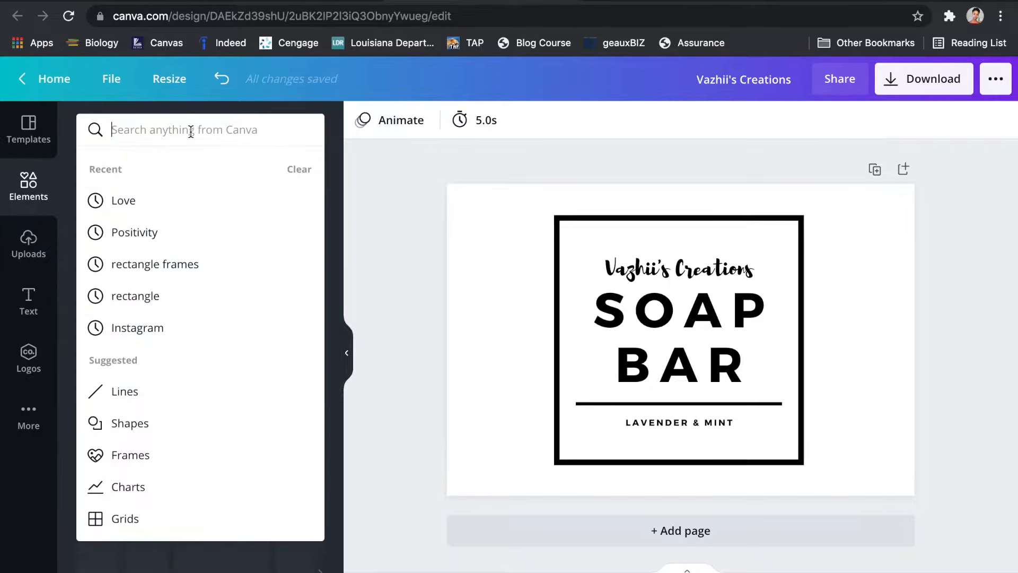
{"action": "type", "text": "herbs"}
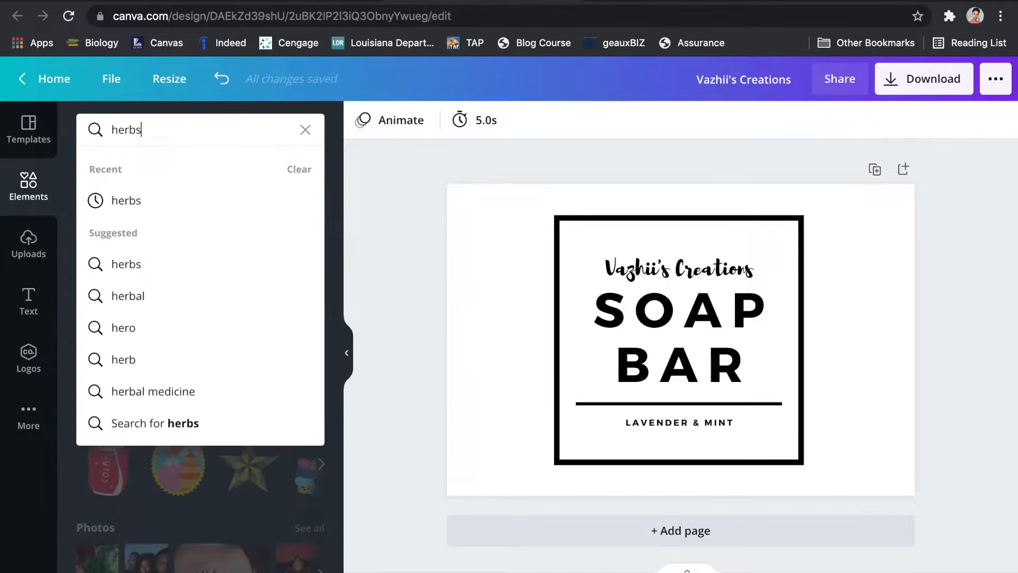
{"action": "key", "text": "Return"}
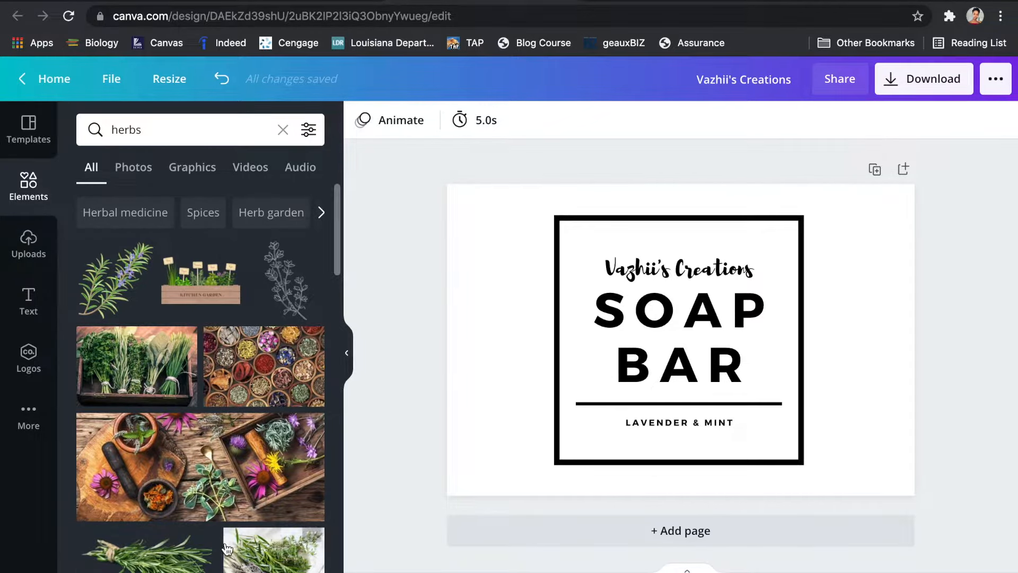
{"action": "left_click_drag", "start_coordinate": [301, 389], "coordinate": [534, 426]}
{"action": "left_click_drag", "start_coordinate": [406, 362], "coordinate": [342, 336]}
{"action": "left_click_drag", "start_coordinate": [238, 374], "coordinate": [453, 322]}
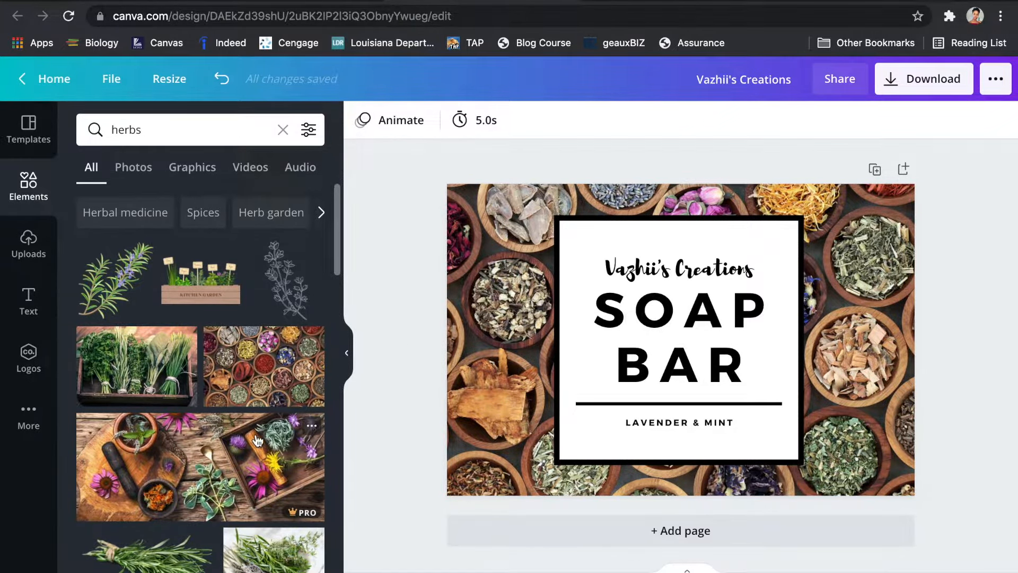
Step: Search for "lavender & mint" and set the photo of mint leaves and lavender beside a wicker basket as the page background
{"action": "scroll", "coordinate": [257, 440], "scroll_direction": "down", "scroll_amount": 3}
{"action": "left_click", "coordinate": [283, 130]}
{"action": "type", "text": "lavender & mint"}
{"action": "key", "text": "Return"}
{"action": "scroll", "coordinate": [202, 372], "scroll_direction": "down", "scroll_amount": 8}
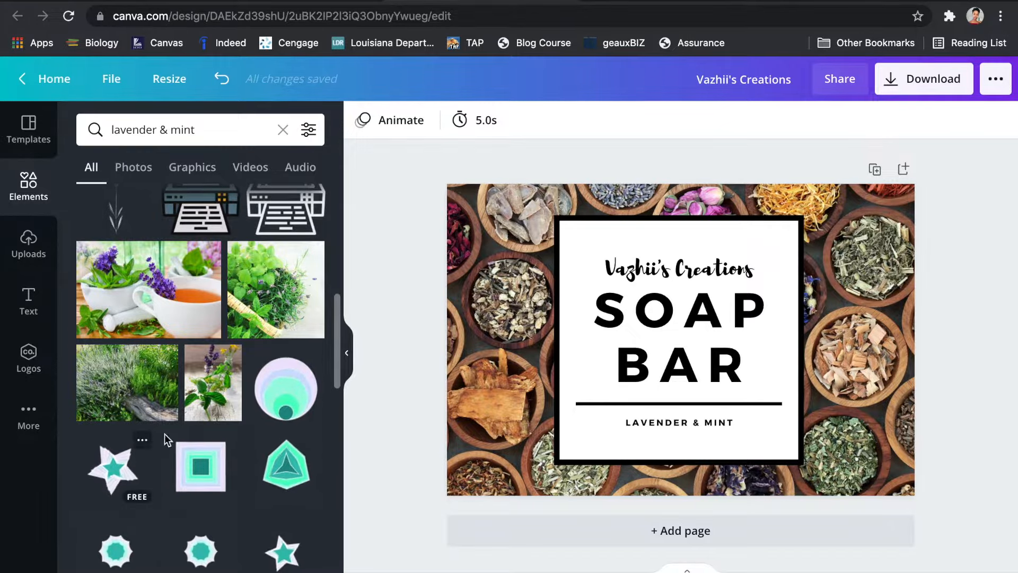
{"action": "left_click_drag", "start_coordinate": [214, 382], "coordinate": [456, 367]}
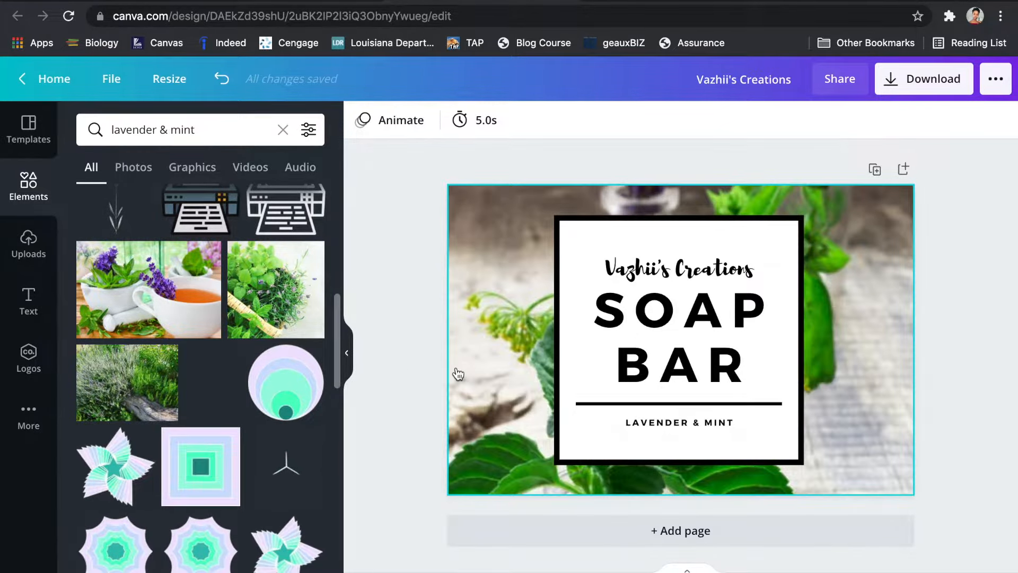
{"action": "left_click_drag", "start_coordinate": [276, 289], "coordinate": [466, 323]}
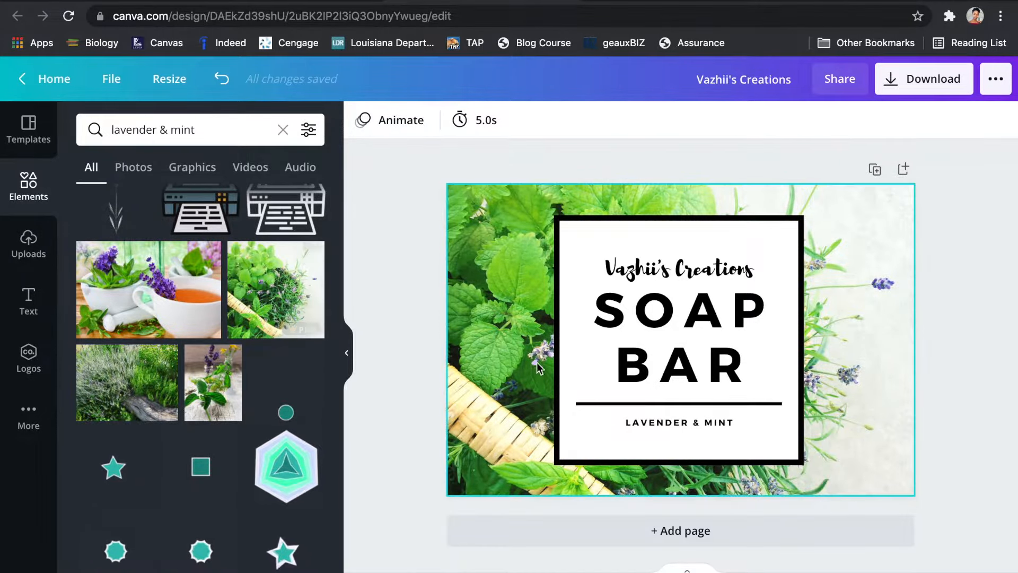
{"action": "left_click", "coordinate": [521, 274]}
{"action": "left_click", "coordinate": [379, 322]}
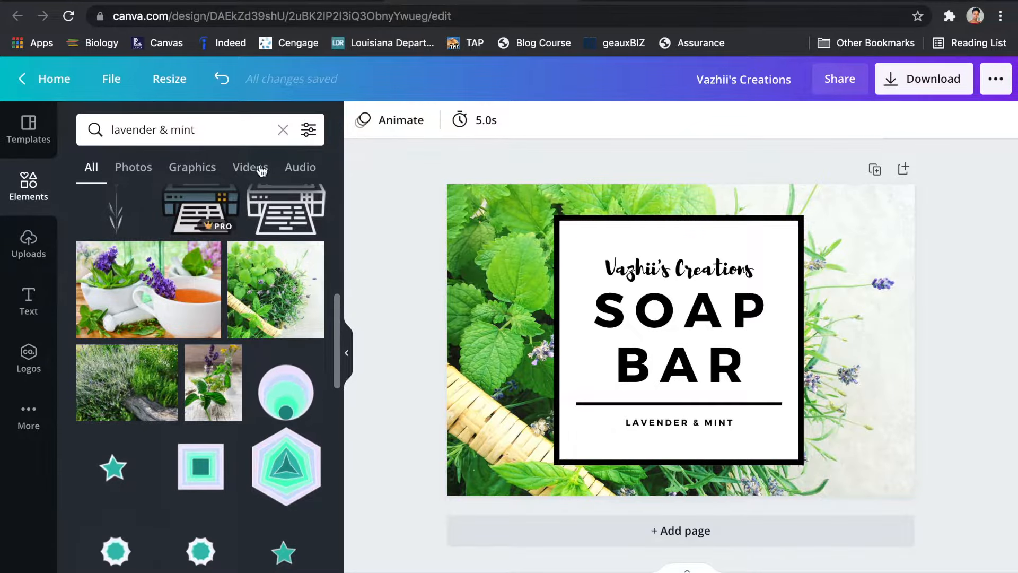
{"action": "left_click", "coordinate": [282, 130]}
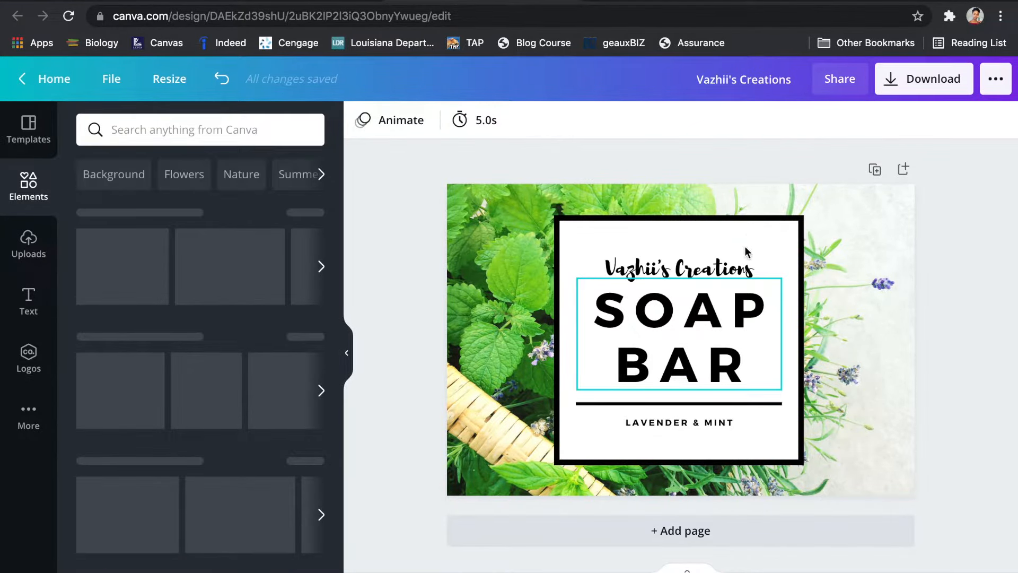
Step: Recolor the label's text, including the LAVENDER & MINT line, with the dark green from the photo colors
{"action": "left_click", "coordinate": [680, 224]}
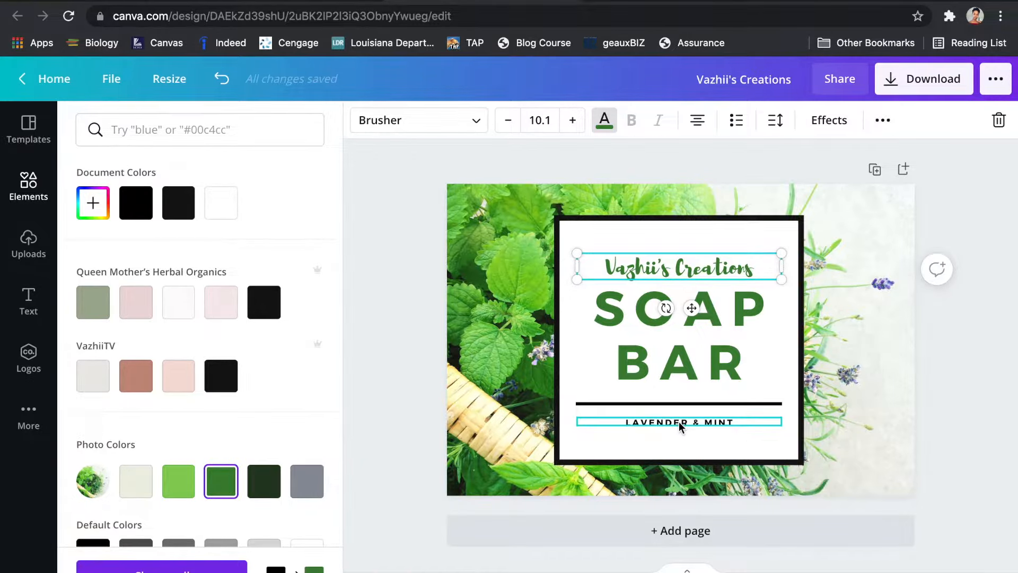
{"action": "left_click", "coordinate": [679, 423]}
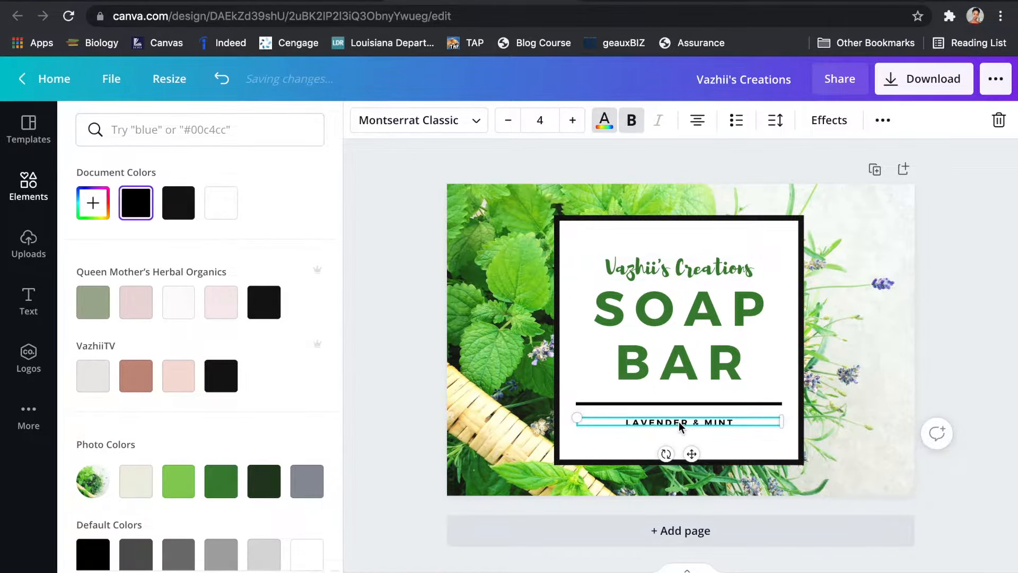
{"action": "left_click", "coordinate": [221, 481]}
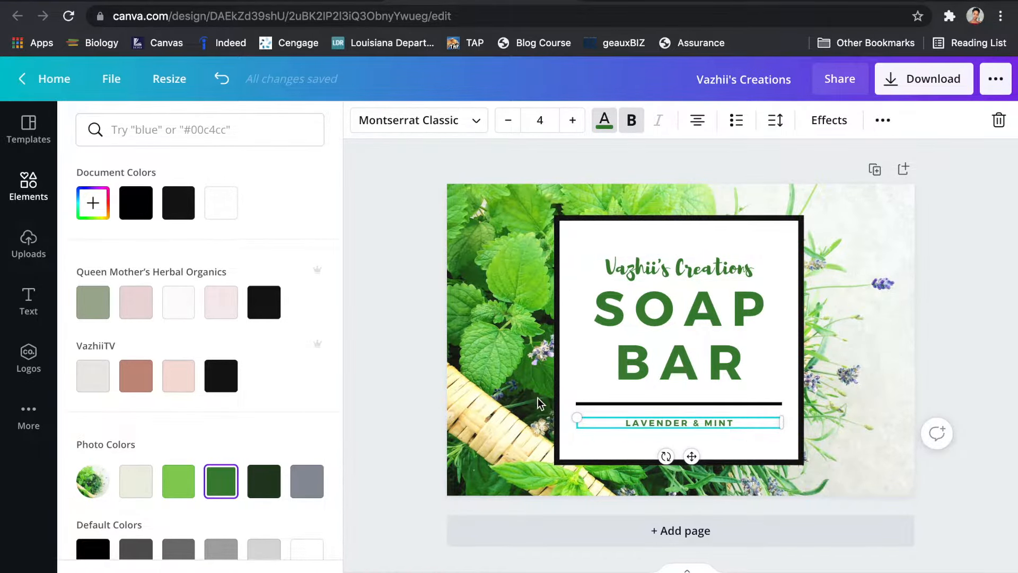
{"action": "left_click", "coordinate": [572, 399]}
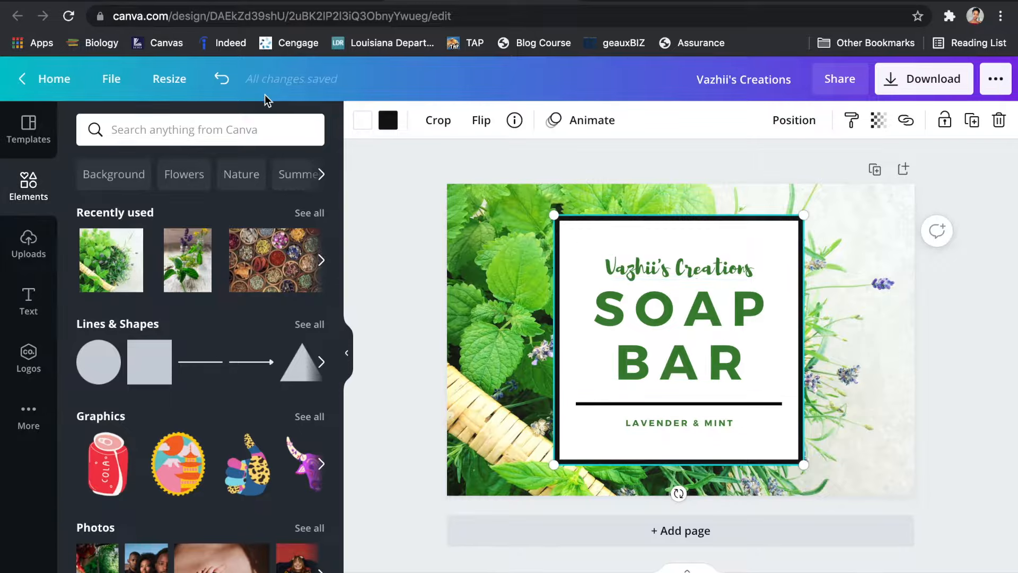
Step: Undo the green recoloring of the label's text
{"action": "left_click", "coordinate": [220, 88]}
{"action": "left_click", "coordinate": [220, 87]}
{"action": "left_click", "coordinate": [220, 88]}
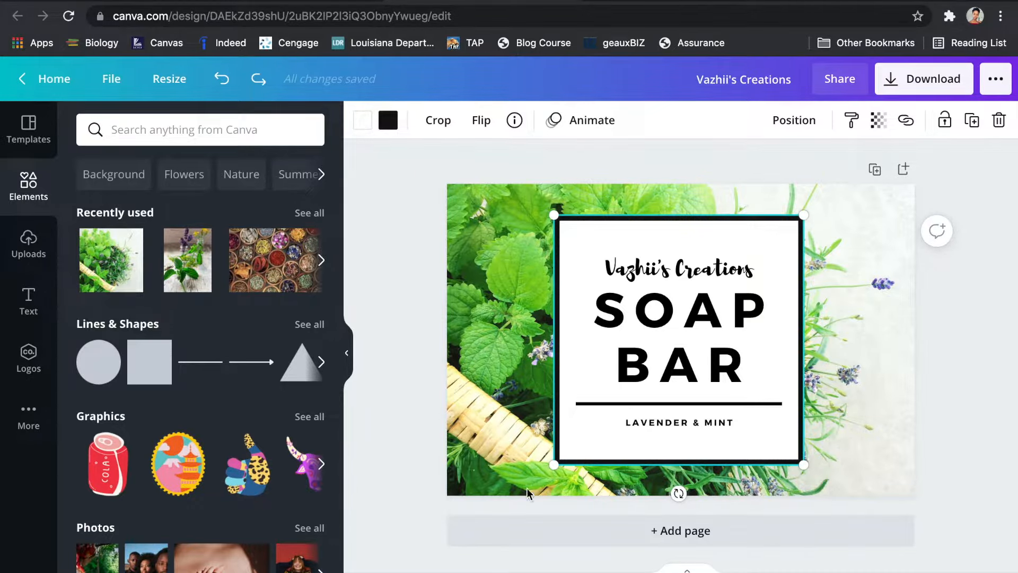
Step: Add a blank second page to the design
{"action": "left_click", "coordinate": [534, 530]}
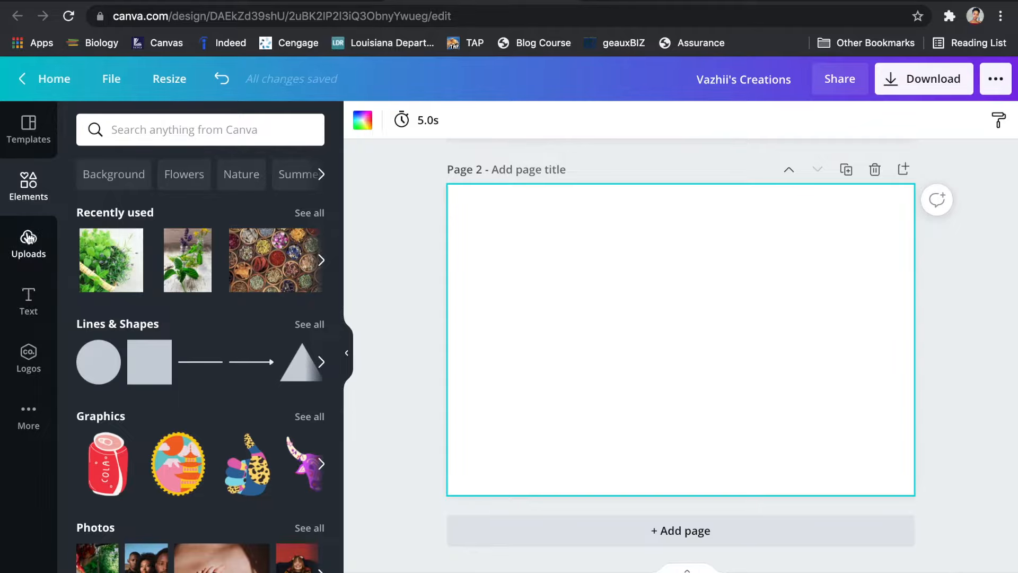
Step: Search the elements for "border" and place the thin gold square frame on the blank second page
{"action": "left_click", "coordinate": [292, 132]}
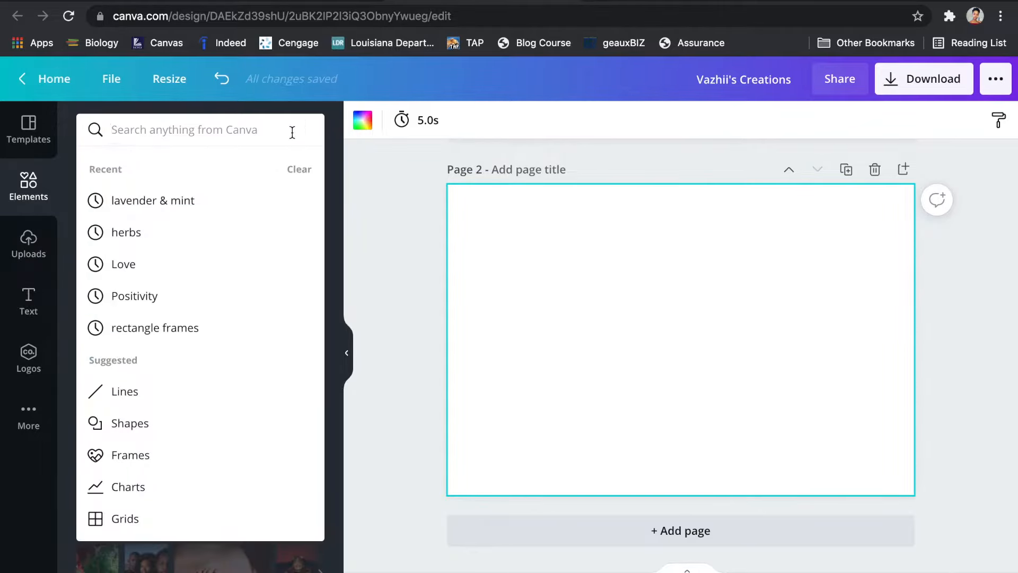
{"action": "type", "text": "border"}
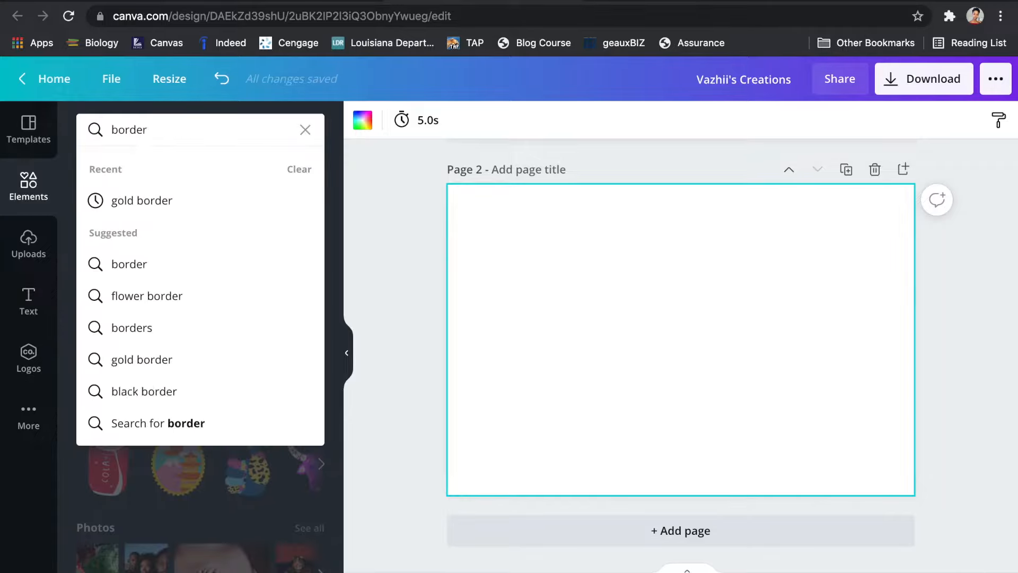
{"action": "key", "text": "Return"}
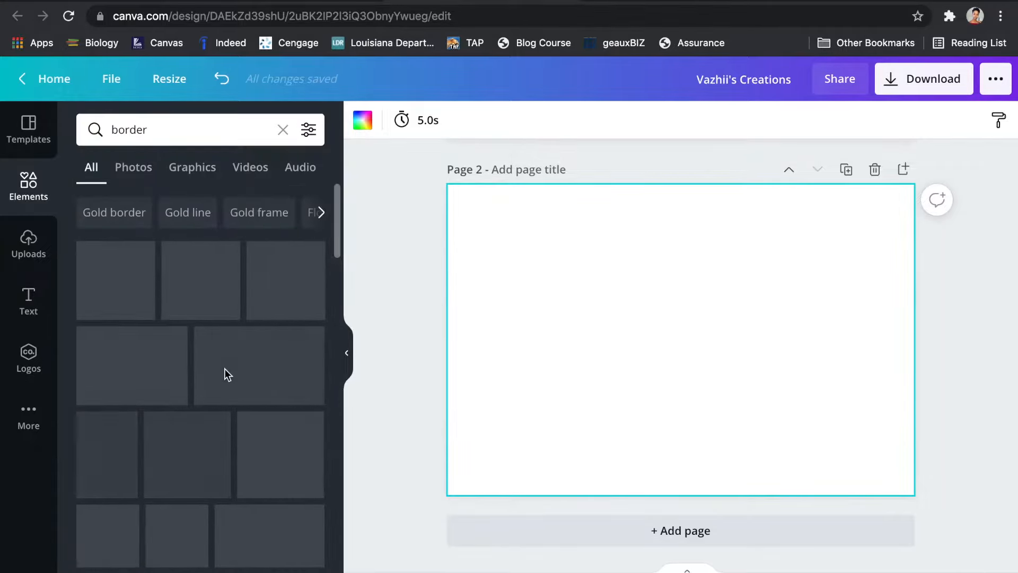
{"action": "scroll", "coordinate": [224, 370], "scroll_direction": "down", "scroll_amount": 2}
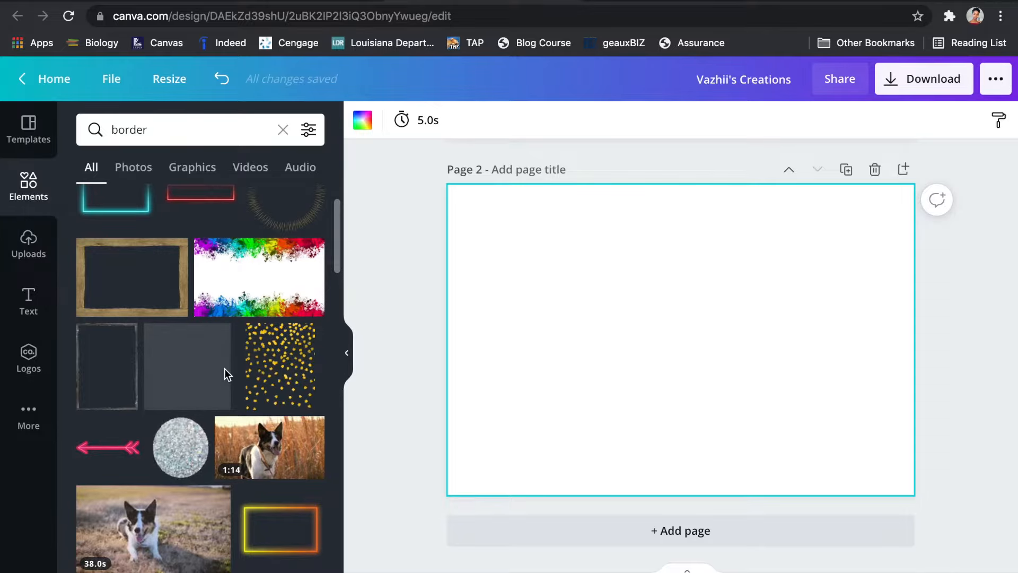
{"action": "scroll", "coordinate": [225, 369], "scroll_direction": "down", "scroll_amount": 2}
{"action": "scroll", "coordinate": [227, 375], "scroll_direction": "down", "scroll_amount": 4}
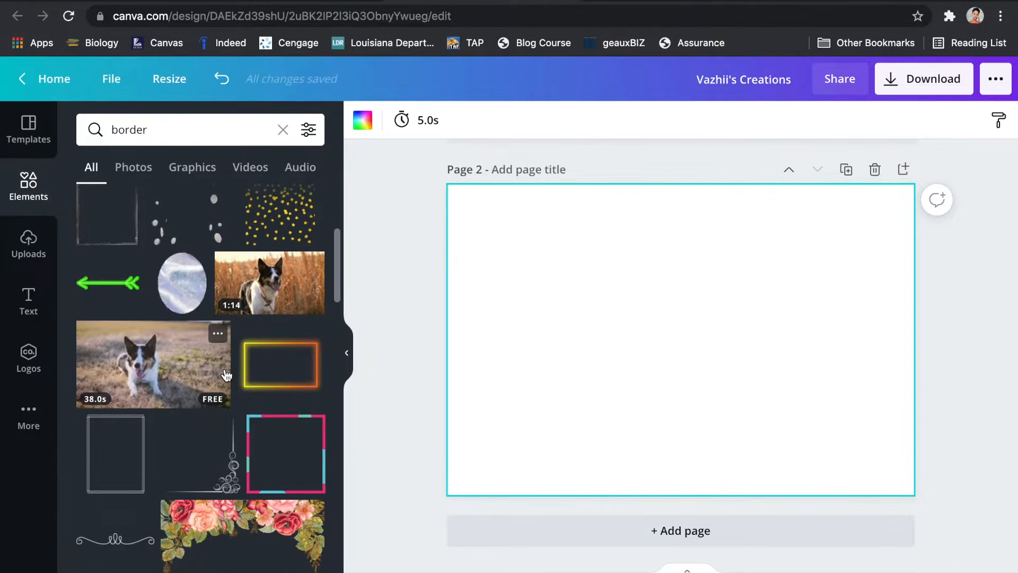
{"action": "scroll", "coordinate": [226, 374], "scroll_direction": "down", "scroll_amount": 6}
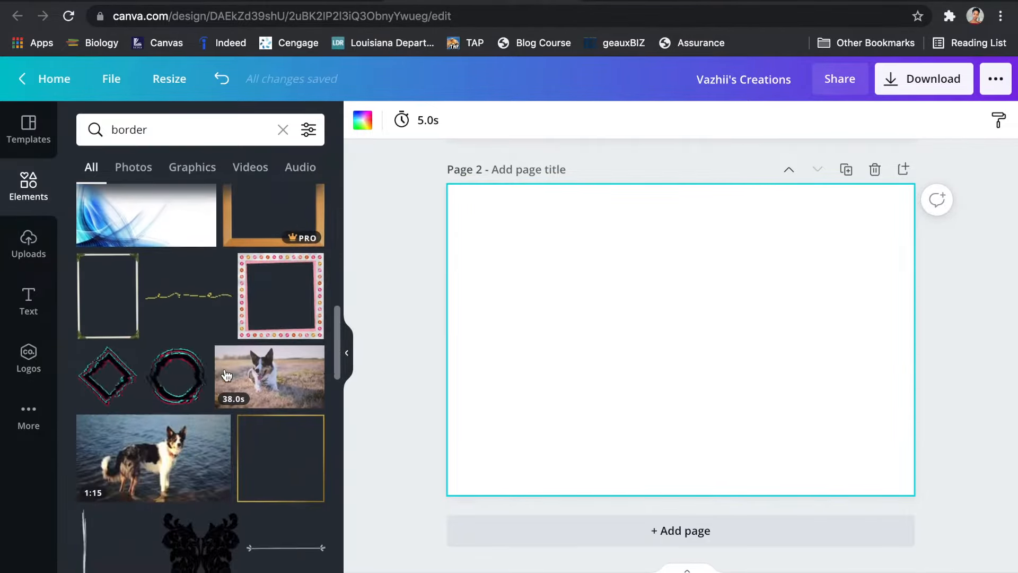
{"action": "scroll", "coordinate": [226, 375], "scroll_direction": "down", "scroll_amount": 1}
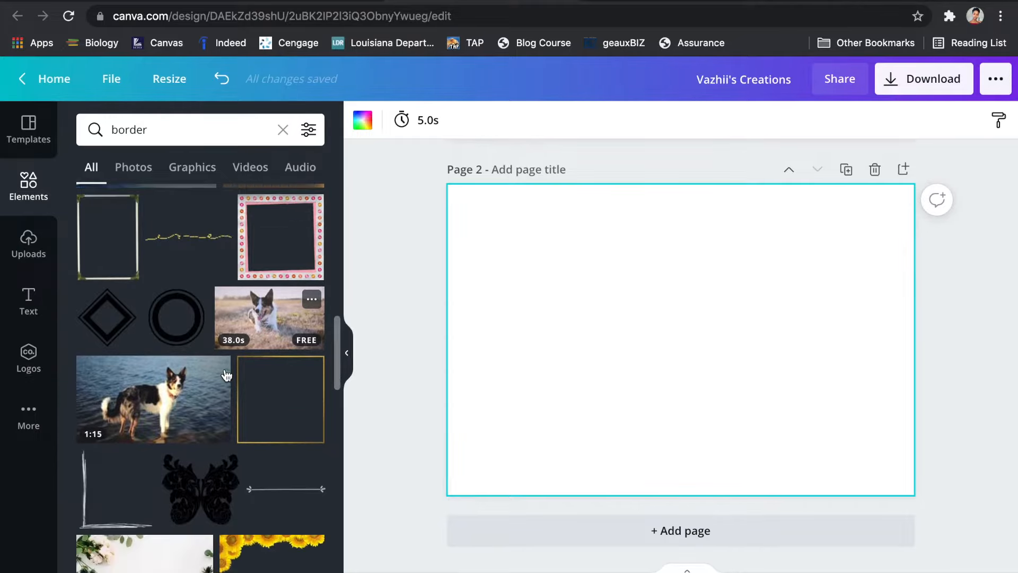
{"action": "left_click", "coordinate": [281, 419]}
Step: Stretch all four sides of the gold frame outward so it nearly fills page 2
{"action": "left_click_drag", "start_coordinate": [556, 340], "coordinate": [479, 343]}
{"action": "left_click_drag", "start_coordinate": [653, 217], "coordinate": [658, 196]}
{"action": "left_click_drag", "start_coordinate": [804, 332], "coordinate": [896, 323]}
{"action": "left_click_drag", "start_coordinate": [682, 465], "coordinate": [680, 483]}
{"action": "mouse_move", "coordinate": [723, 411]}
{"action": "left_mouse_down"}
{"action": "mouse_move", "coordinate": [693, 407]}
{"action": "mouse_move", "coordinate": [718, 405]}
{"action": "left_mouse_up"}
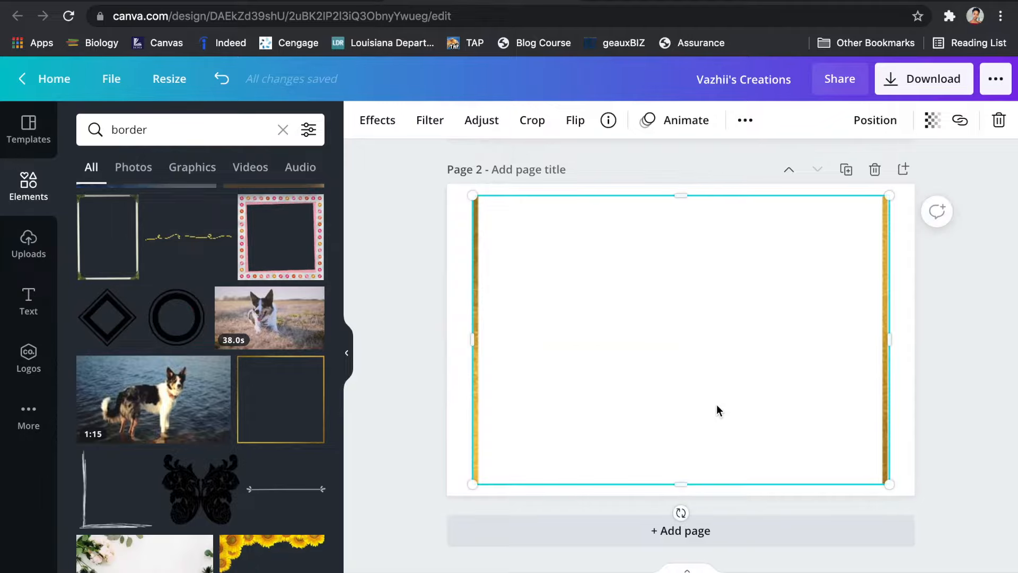
Step: Delete the gold frame from page 2
{"action": "left_click", "coordinate": [964, 365]}
{"action": "left_click", "coordinate": [764, 353]}
{"action": "key", "text": "Delete"}
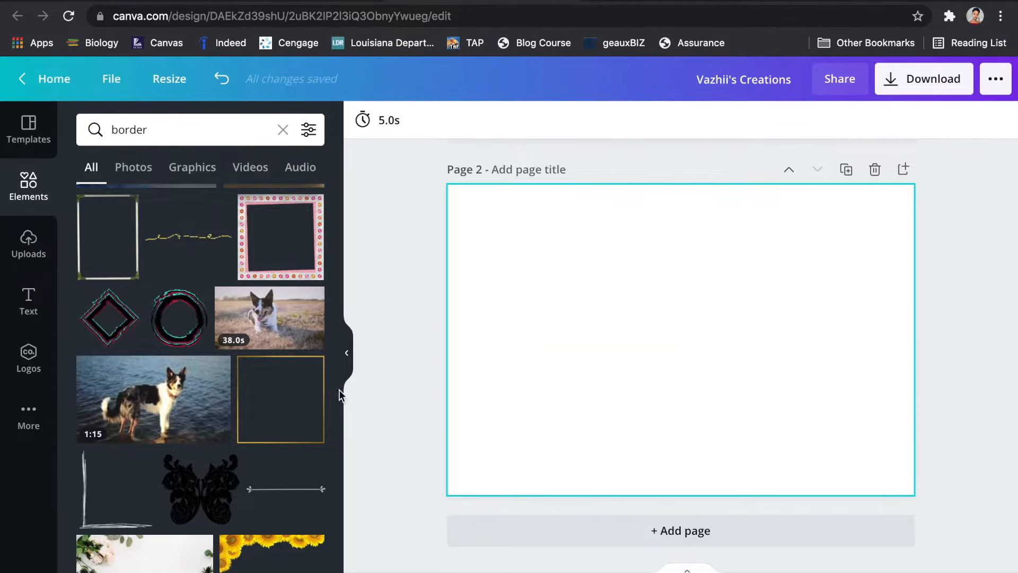
Step: Search the elements for "rose", place the line-drawn long-stem rose graphic on page 2, enlarge it and shift it right of center
{"action": "left_click", "coordinate": [282, 129]}
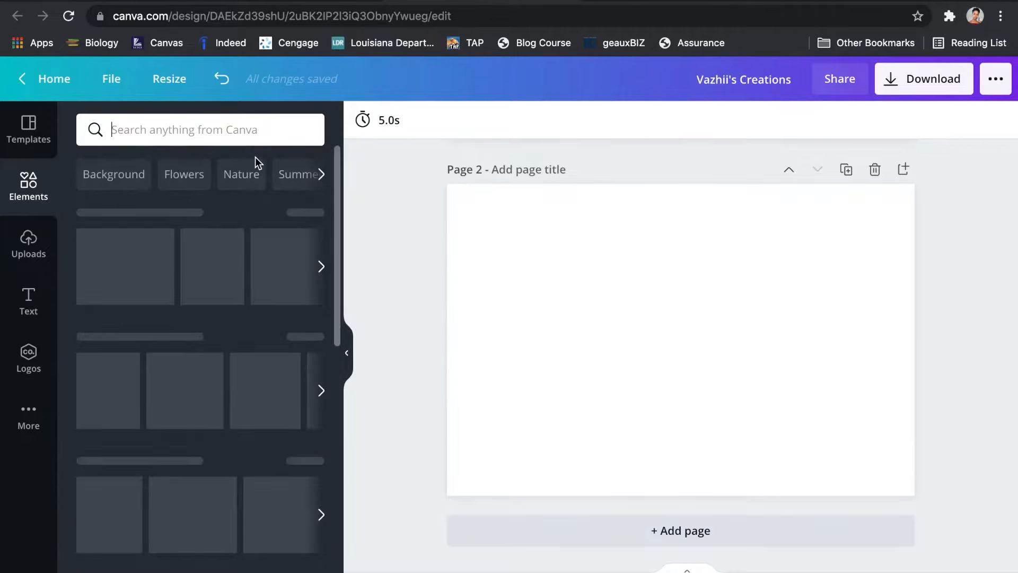
{"action": "type", "text": "rose"}
{"action": "key", "text": "Return"}
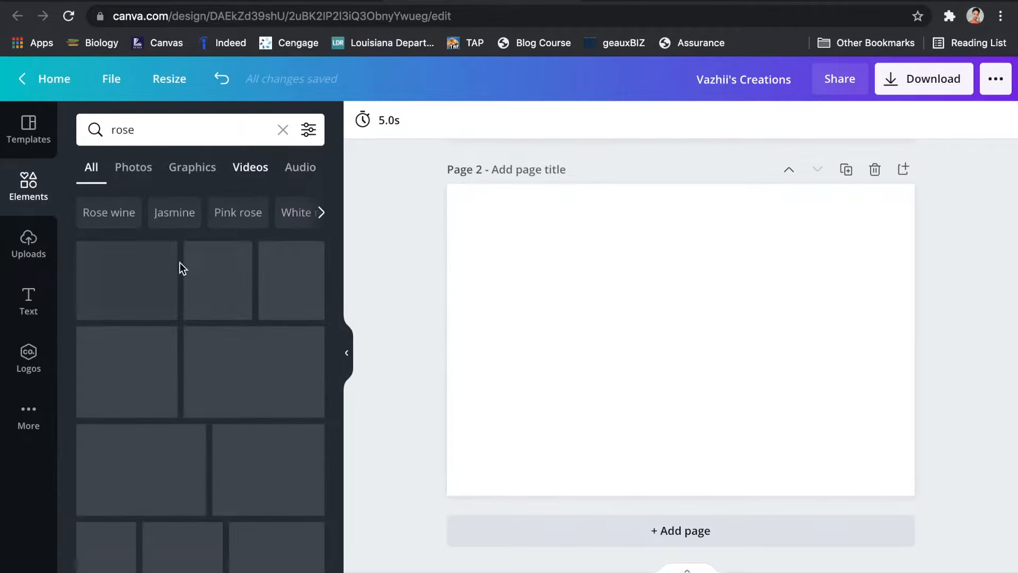
{"action": "left_click", "coordinate": [131, 168]}
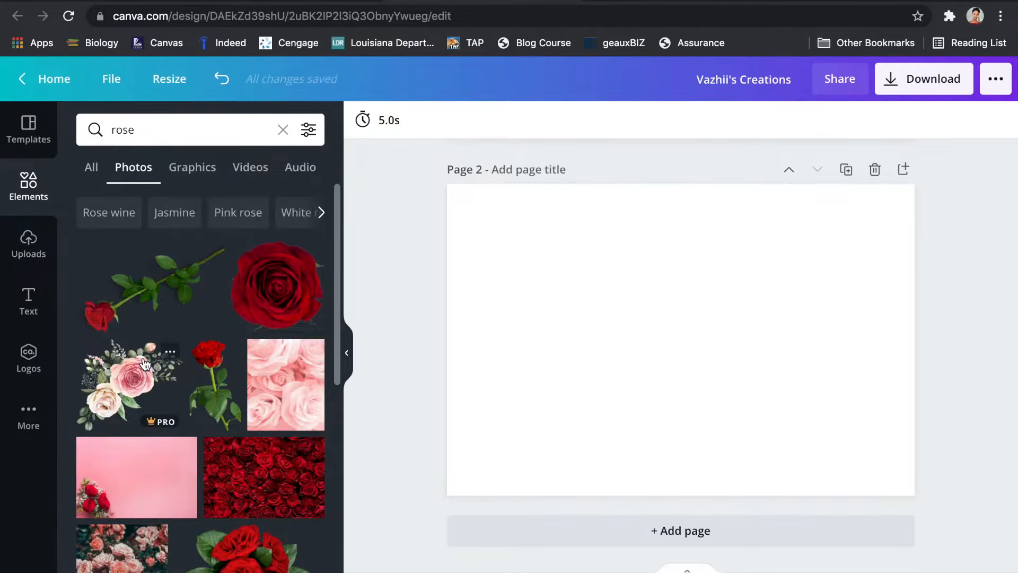
{"action": "left_click", "coordinate": [193, 169]}
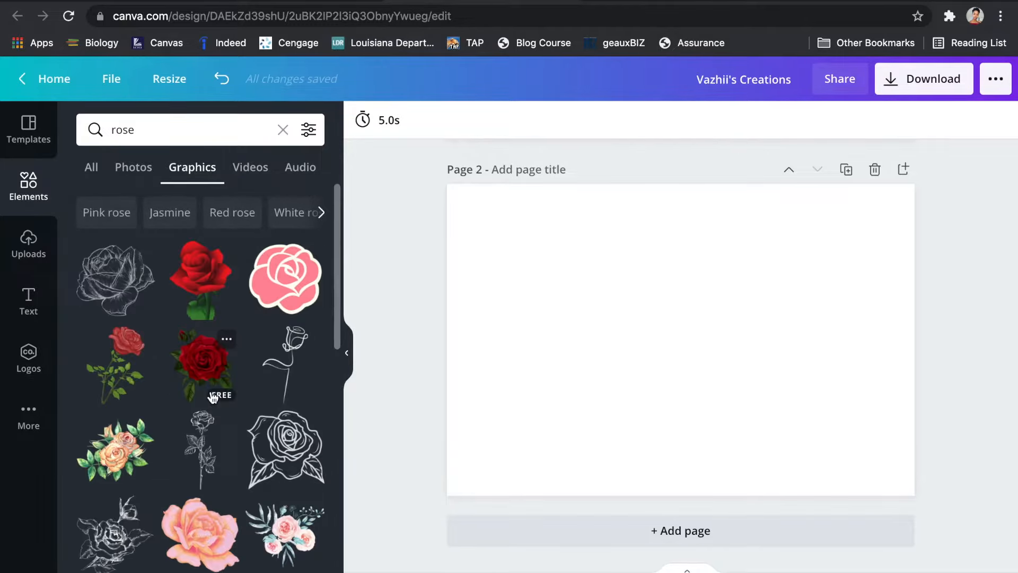
{"action": "left_click", "coordinate": [266, 370]}
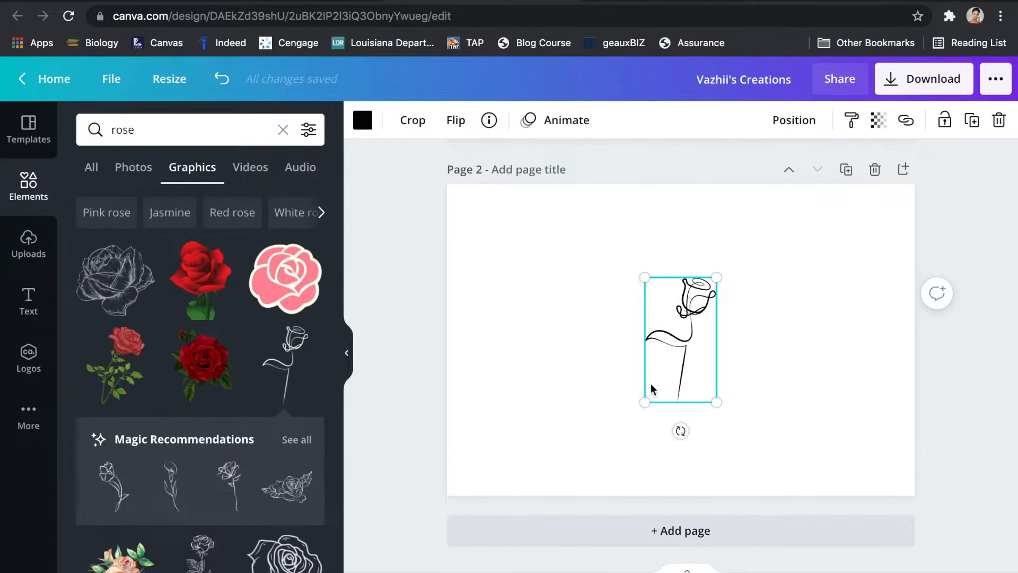
{"action": "left_click_drag", "start_coordinate": [645, 403], "coordinate": [614, 455]}
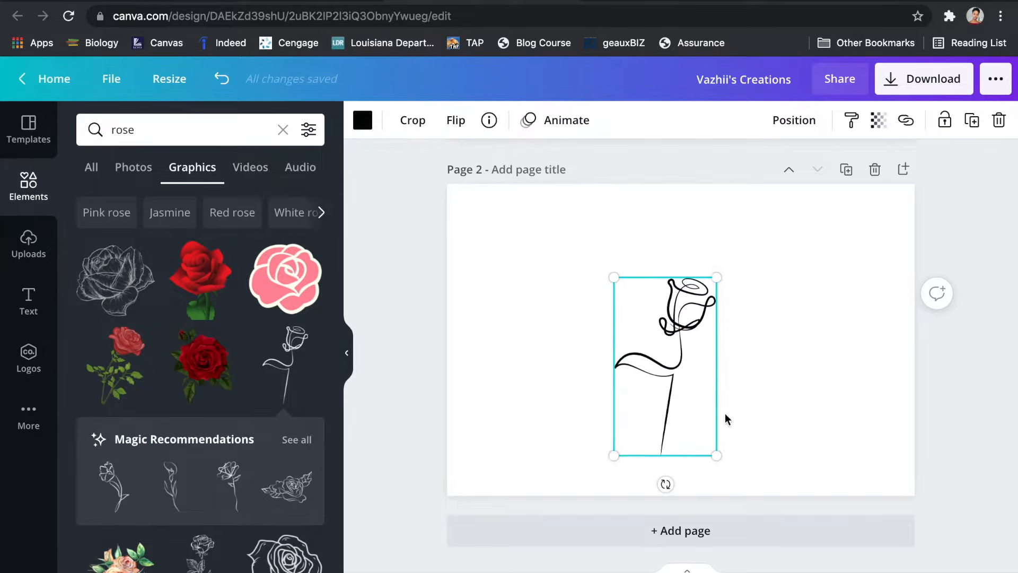
{"action": "left_click_drag", "start_coordinate": [695, 387], "coordinate": [772, 360]}
Step: Add a ready-made text combination to page 2 and change its wording to "Rose" and "Cream"
{"action": "left_click", "coordinate": [33, 304]}
{"action": "scroll", "coordinate": [205, 439], "scroll_direction": "down", "scroll_amount": 2}
{"action": "scroll", "coordinate": [206, 438], "scroll_direction": "down", "scroll_amount": 15}
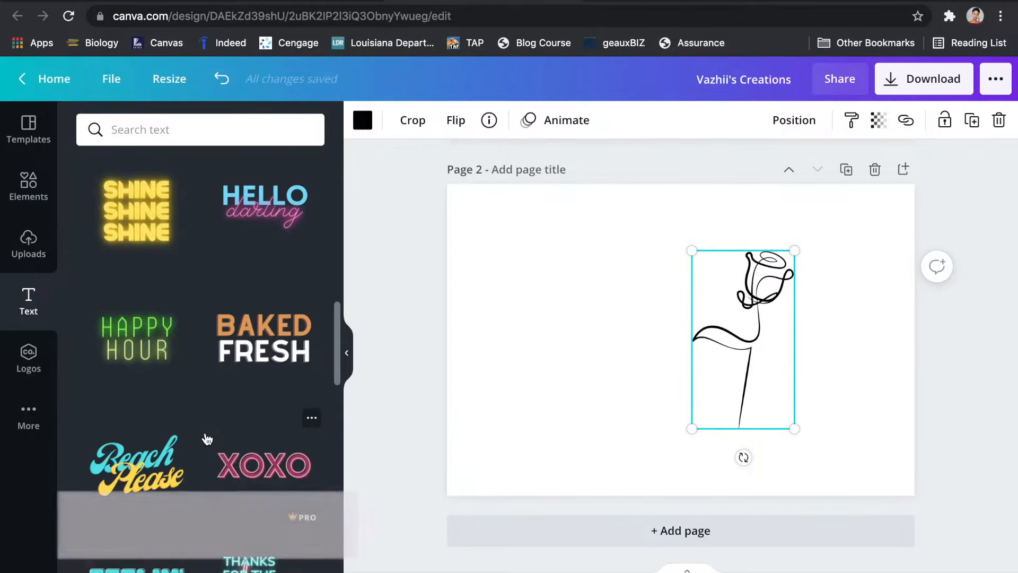
{"action": "scroll", "coordinate": [144, 233], "scroll_direction": "down", "scroll_amount": 10}
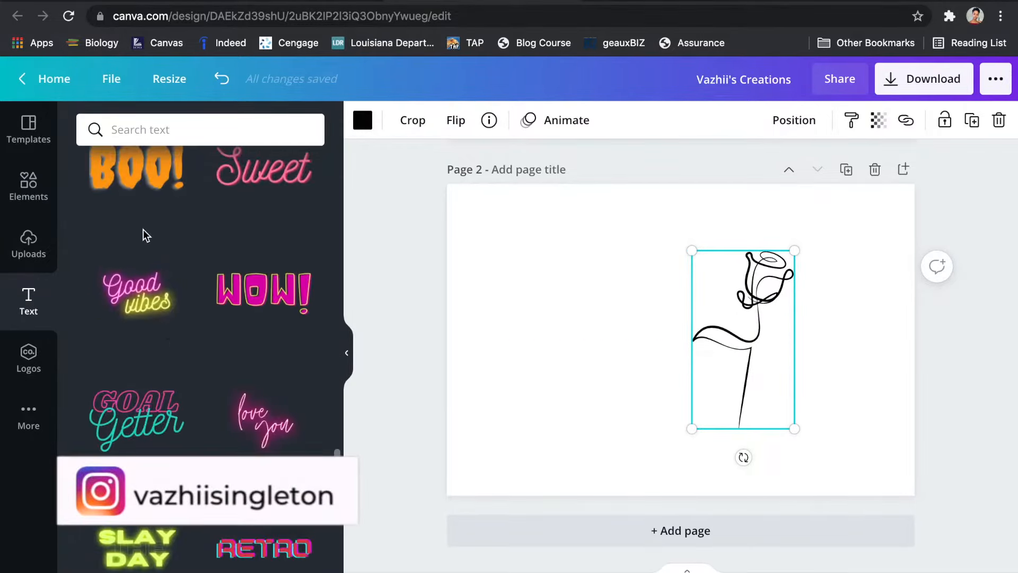
{"action": "left_click", "coordinate": [141, 236]}
{"action": "double_click", "coordinate": [609, 356]}
{"action": "type", "text": "Crean"}
{"action": "key", "text": "BackSpace"}
{"action": "type", "text": "m"}
{"action": "key", "text": "super+a"}
{"action": "double_click", "coordinate": [648, 238]}
{"action": "type", "text": "Rose"}
Step: Try rearranging the "Rose" and "Cream" text combination and remove it from page 2
{"action": "left_click_drag", "start_coordinate": [513, 215], "coordinate": [594, 276]}
{"action": "left_click_drag", "start_coordinate": [588, 365], "coordinate": [496, 365]}
{"action": "mouse_move", "coordinate": [674, 399]}
{"action": "left_mouse_down"}
{"action": "mouse_move", "coordinate": [645, 399]}
{"action": "mouse_move", "coordinate": [619, 362]}
{"action": "left_mouse_up"}
{"action": "left_click_drag", "start_coordinate": [698, 305], "coordinate": [677, 310]}
{"action": "key", "text": "BackSpace"}
Step: Move the rose graphic further toward the label's right edge and tilt it slightly clockwise
{"action": "left_click_drag", "start_coordinate": [742, 297], "coordinate": [784, 297]}
{"action": "left_click_drag", "start_coordinate": [766, 457], "coordinate": [743, 452]}
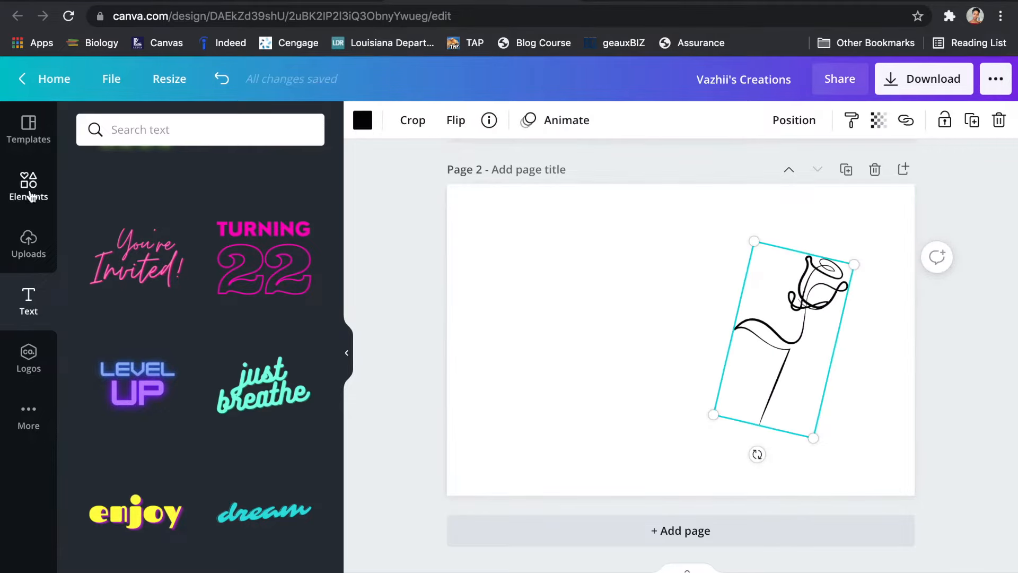
Step: Add a heading reading "Rose Cream" and place it to the left of the rose graphic
{"action": "scroll", "coordinate": [159, 203], "scroll_direction": "up", "scroll_amount": 10}
{"action": "left_click", "coordinate": [159, 203]}
{"action": "type", "text": "Rose Cream"}
{"action": "left_click_drag", "start_coordinate": [860, 332], "coordinate": [723, 301]}
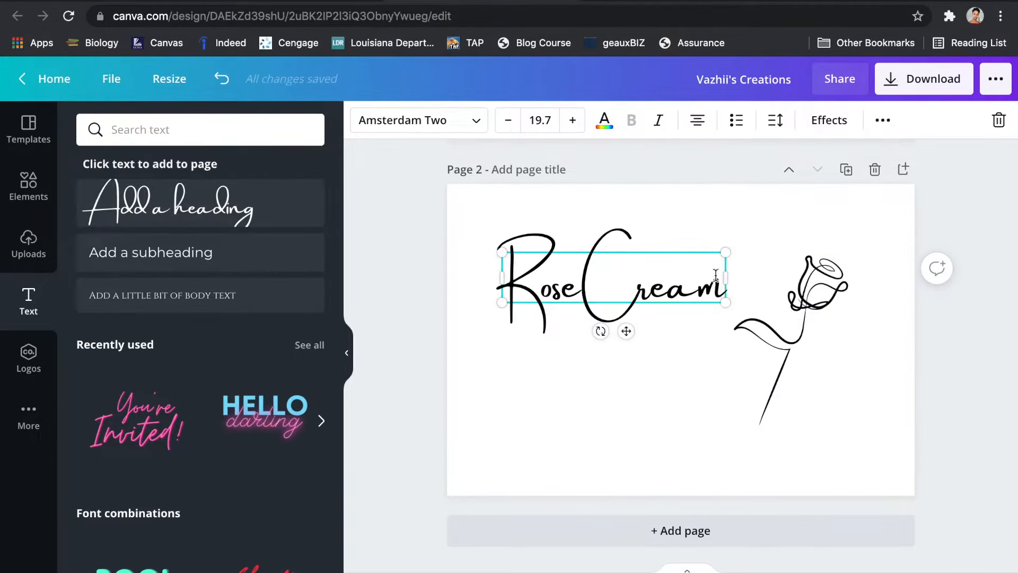
Step: Try several fonts on the "Rose Cream" heading and set it to Calgary
{"action": "left_click", "coordinate": [420, 120]}
{"action": "left_click", "coordinate": [178, 356]}
{"action": "scroll", "coordinate": [177, 360], "scroll_direction": "down", "scroll_amount": 8}
{"action": "left_click", "coordinate": [137, 388]}
{"action": "scroll", "coordinate": [122, 386], "scroll_direction": "down", "scroll_amount": 2}
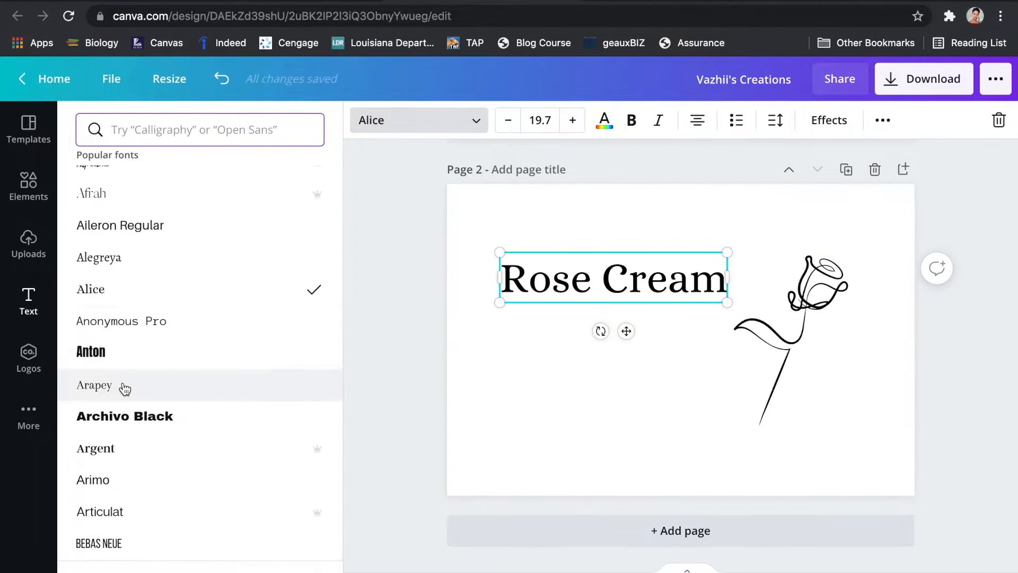
{"action": "scroll", "coordinate": [122, 387], "scroll_direction": "down", "scroll_amount": 6}
{"action": "left_click", "coordinate": [122, 313]}
{"action": "scroll", "coordinate": [200, 317], "scroll_direction": "down", "scroll_amount": 4}
{"action": "left_click", "coordinate": [200, 317]}
Step: Reposition the heading and the rose graphic so the bloom sits just after the heading's last letter
{"action": "left_click_drag", "start_coordinate": [779, 310], "coordinate": [741, 303]}
{"action": "key", "text": "super+z"}
{"action": "left_click", "coordinate": [581, 320]}
{"action": "left_click_drag", "start_coordinate": [773, 340], "coordinate": [802, 350]}
{"action": "left_click_drag", "start_coordinate": [714, 272], "coordinate": [747, 282]}
{"action": "left_click", "coordinate": [682, 391]}
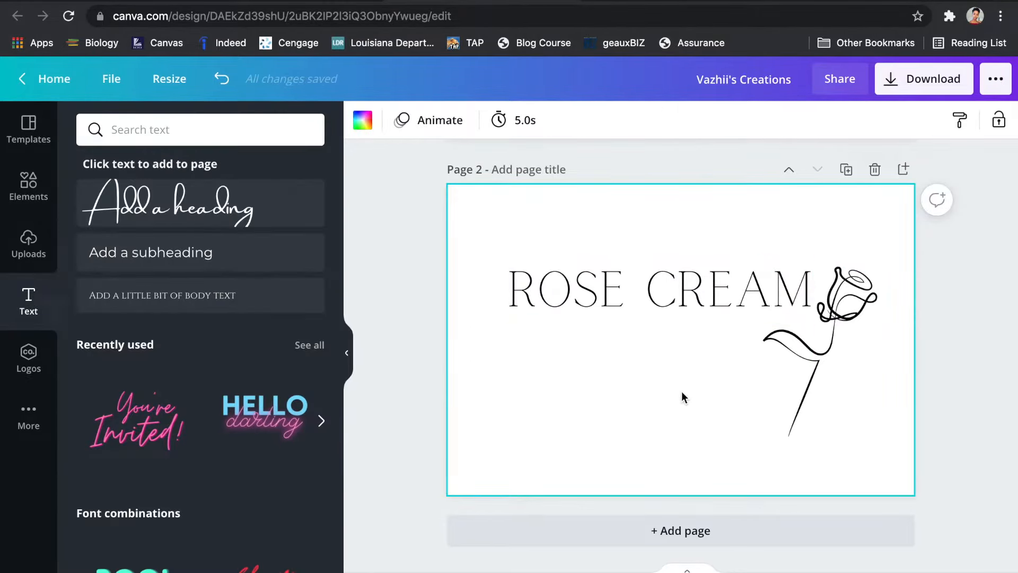
{"action": "left_click_drag", "start_coordinate": [792, 356], "coordinate": [802, 345]}
{"action": "left_click", "coordinate": [657, 361]}
Step: Add a subheading reading "8oz" and place it near the label's bottom center
{"action": "left_click", "coordinate": [28, 244]}
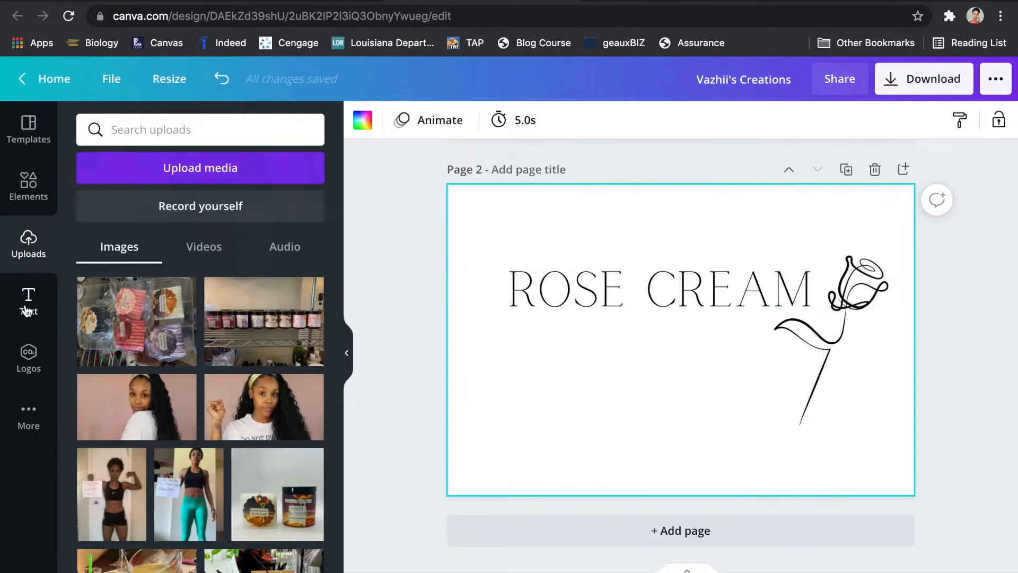
{"action": "left_click", "coordinate": [29, 301]}
{"action": "left_click", "coordinate": [150, 252]}
{"action": "type", "text": "9"}
{"action": "left_click_drag", "start_coordinate": [677, 369], "coordinate": [678, 437]}
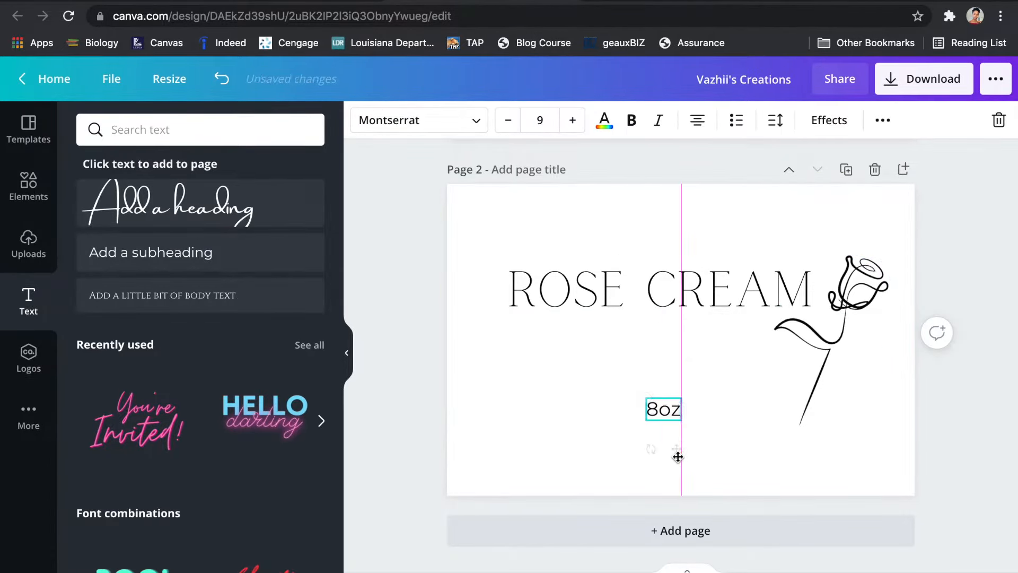
Step: Search the elements for "rectangle", place the outlined square frame on page 2 and color it black
{"action": "left_click", "coordinate": [28, 186]}
{"action": "left_click", "coordinate": [200, 130]}
{"action": "type", "text": "rectangle"}
{"action": "key", "text": "Return"}
{"action": "scroll", "coordinate": [172, 340], "scroll_direction": "down", "scroll_amount": 10}
{"action": "scroll", "coordinate": [212, 279], "scroll_direction": "down", "scroll_amount": 10}
{"action": "left_click", "coordinate": [212, 280]}
{"action": "left_click", "coordinate": [363, 120]}
{"action": "left_click", "coordinate": [136, 203]}
Step: Stretch the black frame's sides outward so it surrounds the heading, rose and "8oz" text
{"action": "left_click_drag", "start_coordinate": [597, 339], "coordinate": [479, 339]}
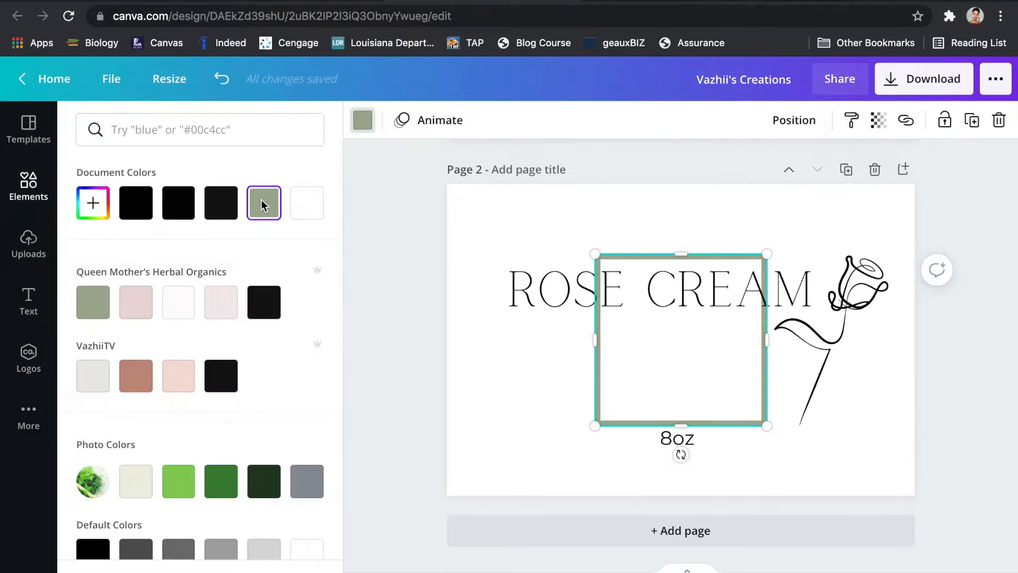
{"action": "left_click_drag", "start_coordinate": [622, 255], "coordinate": [623, 215]}
{"action": "left_click_drag", "start_coordinate": [765, 424], "coordinate": [911, 438]}
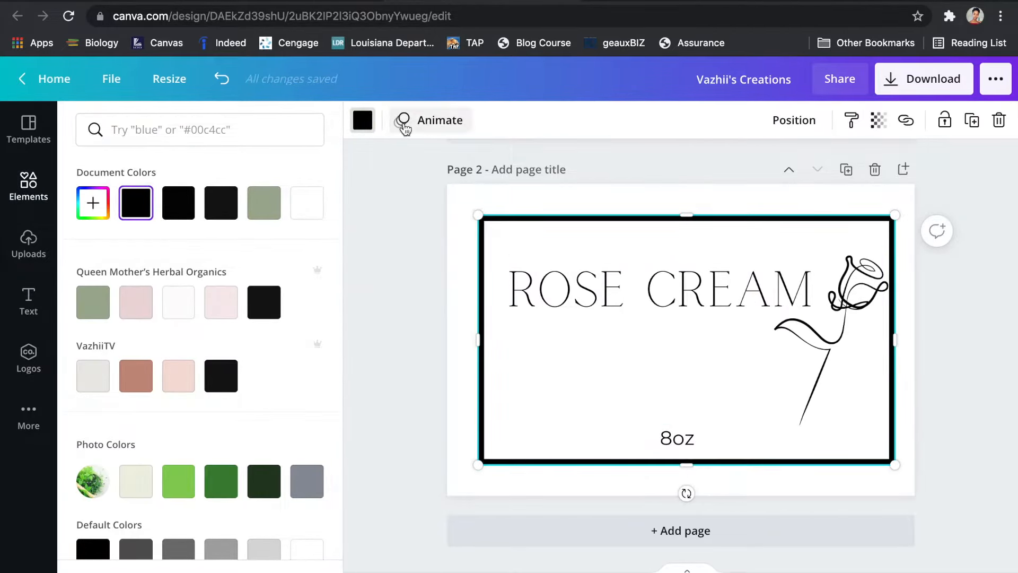
{"action": "left_click", "coordinate": [381, 253]}
Step: Lower the frame's opacity slightly and send the frame backward
{"action": "left_click", "coordinate": [878, 120]}
{"action": "left_click_drag", "start_coordinate": [825, 175], "coordinate": [807, 175]}
{"action": "left_click", "coordinate": [985, 401]}
{"action": "left_click", "coordinate": [892, 382]}
{"action": "left_click", "coordinate": [793, 120]}
{"action": "left_click", "coordinate": [739, 173]}
Step: Shrink and lower the rose graphic so it fits inside the frame, and center the heading and "8oz" text
{"action": "left_click", "coordinate": [841, 340]}
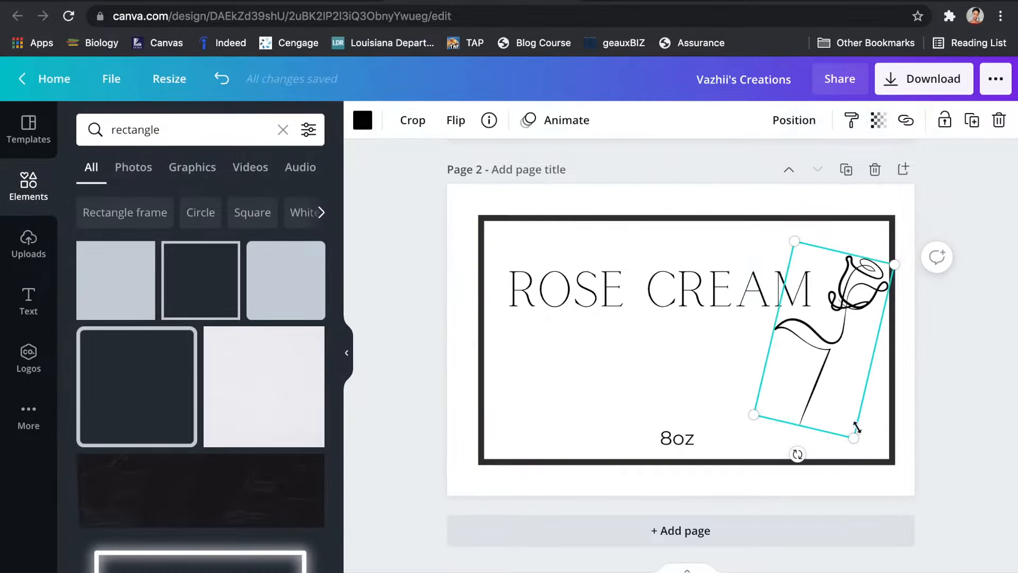
{"action": "left_click_drag", "start_coordinate": [853, 433], "coordinate": [845, 412]}
{"action": "left_click_drag", "start_coordinate": [841, 352], "coordinate": [837, 386]}
{"action": "left_click_drag", "start_coordinate": [732, 293], "coordinate": [749, 293]}
{"action": "left_click_drag", "start_coordinate": [677, 441], "coordinate": [681, 442]}
Step: Add a subheading reading "Ingredients: Shea butter, Rose EO, Preservative" between the heading and the "8oz" text
{"action": "left_click", "coordinate": [28, 302]}
{"action": "left_click", "coordinate": [152, 135]}
{"action": "left_click", "coordinate": [360, 234]}
{"action": "left_click", "coordinate": [189, 239]}
{"action": "triple_click", "coordinate": [713, 330]}
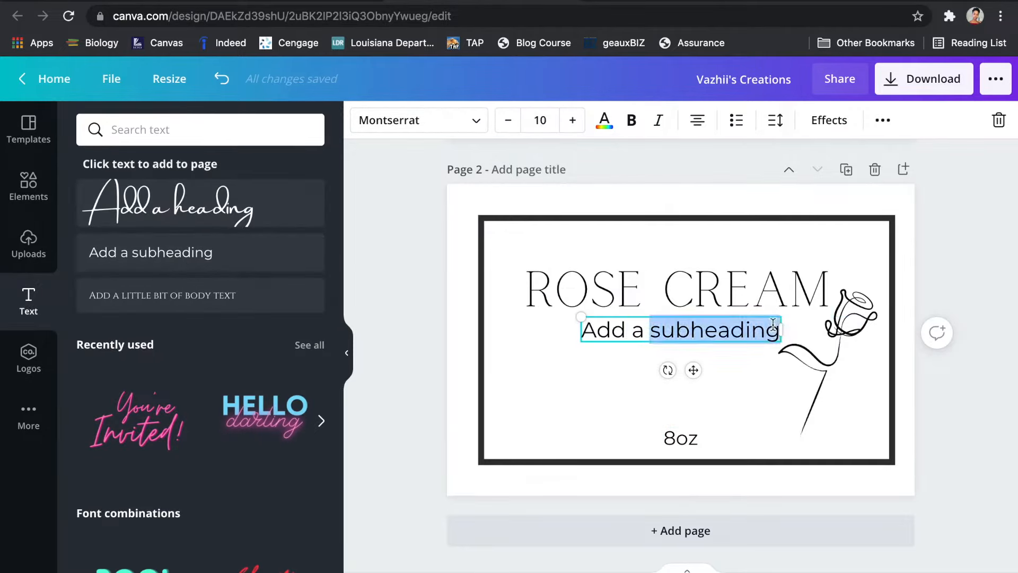
{"action": "key", "text": "BackSpace"}
{"action": "type", "text": "Ingredients:"}
{"action": "left_click_drag", "start_coordinate": [688, 370], "coordinate": [689, 403]}
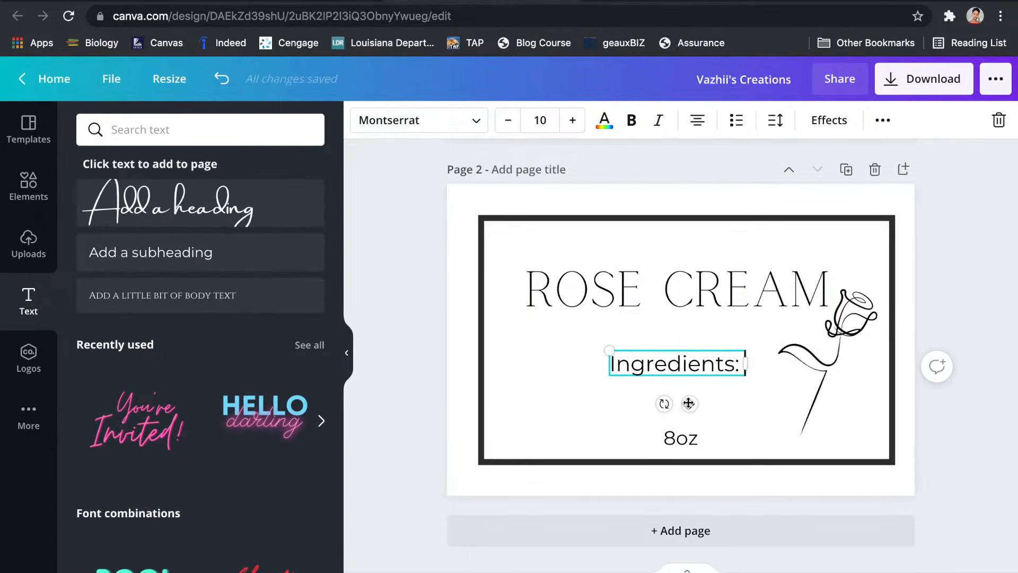
{"action": "type", "text": "Shea butter, Rose EO, Preservative"}
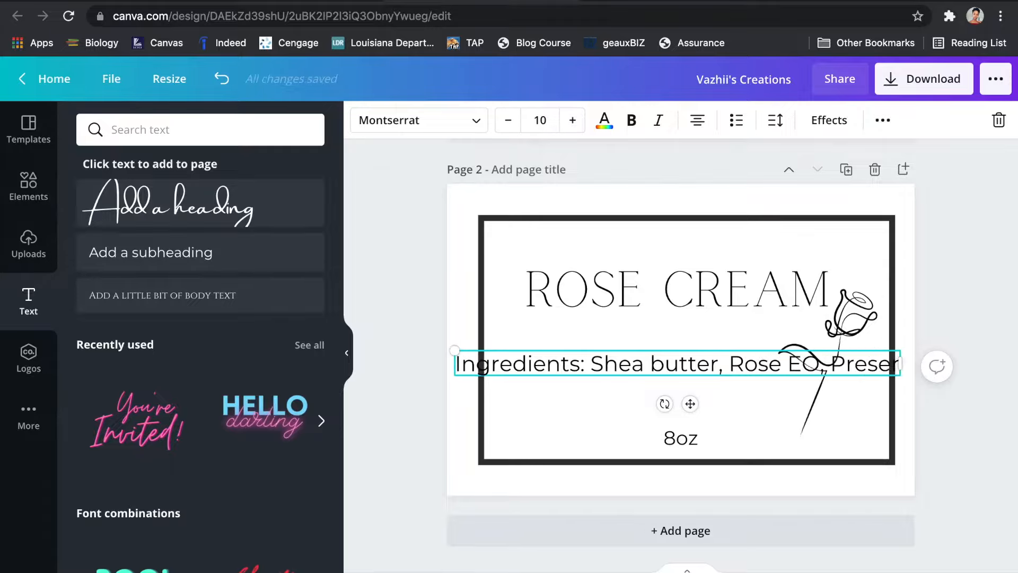
Step: Reduce the ingredients text to size 7 and narrow its box so it wraps onto two lines
{"action": "left_click", "coordinate": [507, 120]}
{"action": "left_click", "coordinate": [508, 121]}
{"action": "left_click", "coordinate": [508, 120]}
{"action": "left_click", "coordinate": [882, 120]}
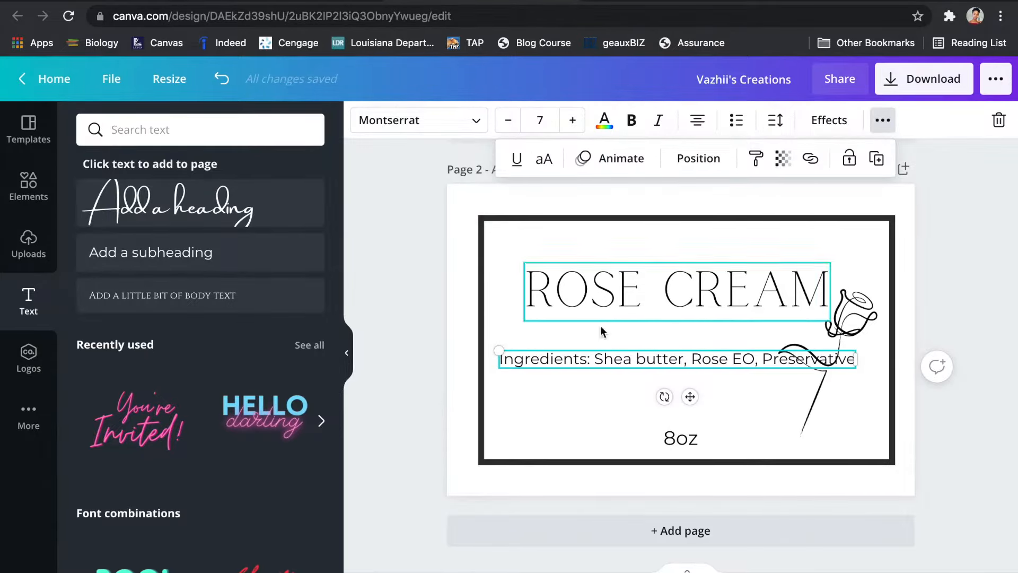
{"action": "scroll", "coordinate": [600, 326], "scroll_direction": "up", "scroll_amount": 1}
{"action": "scroll", "coordinate": [600, 326], "scroll_direction": "down", "scroll_amount": 3}
{"action": "scroll", "coordinate": [759, 405], "scroll_direction": "up", "scroll_amount": 2}
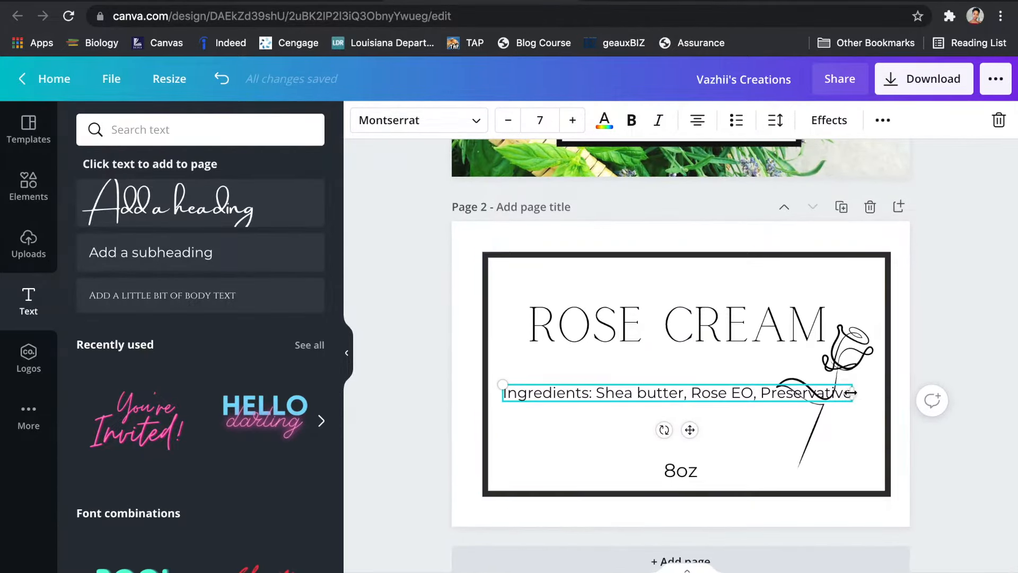
{"action": "left_click_drag", "start_coordinate": [857, 392], "coordinate": [812, 394]}
Step: Recolor the rose graphic dark red from the Sweet Rosettes palette
{"action": "left_click", "coordinate": [821, 411]}
{"action": "left_click", "coordinate": [362, 121]}
{"action": "left_click", "coordinate": [136, 262]}
{"action": "scroll", "coordinate": [227, 378], "scroll_direction": "down", "scroll_amount": 1}
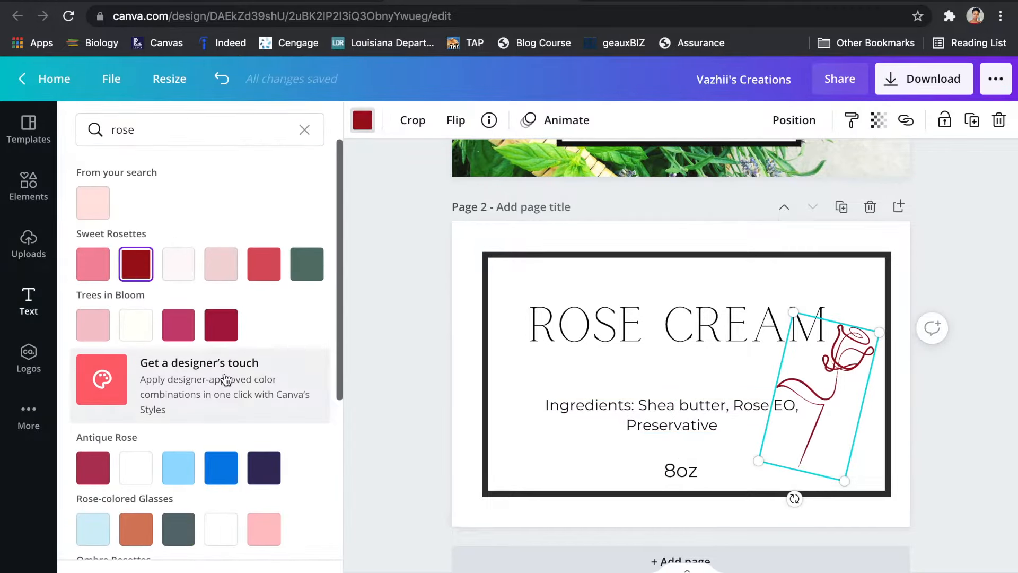
Step: Try the Sweet Rosettes green on the frame and dark red on the heading, and return the frame to black
{"action": "left_click", "coordinate": [486, 374]}
{"action": "left_click", "coordinate": [313, 267]}
{"action": "left_click", "coordinate": [677, 325]}
{"action": "left_click", "coordinate": [604, 121]}
{"action": "left_click", "coordinate": [136, 269]}
{"action": "left_click", "coordinate": [485, 329]}
{"action": "left_click", "coordinate": [361, 120]}
{"action": "left_click", "coordinate": [181, 202]}
Step: Color the heading dark red from the "rose" color palettes and apply the Lift effect at intensity 74
{"action": "left_click", "coordinate": [678, 325]}
{"action": "left_click", "coordinate": [245, 132]}
{"action": "type", "text": "rose"}
{"action": "left_click", "coordinate": [299, 273]}
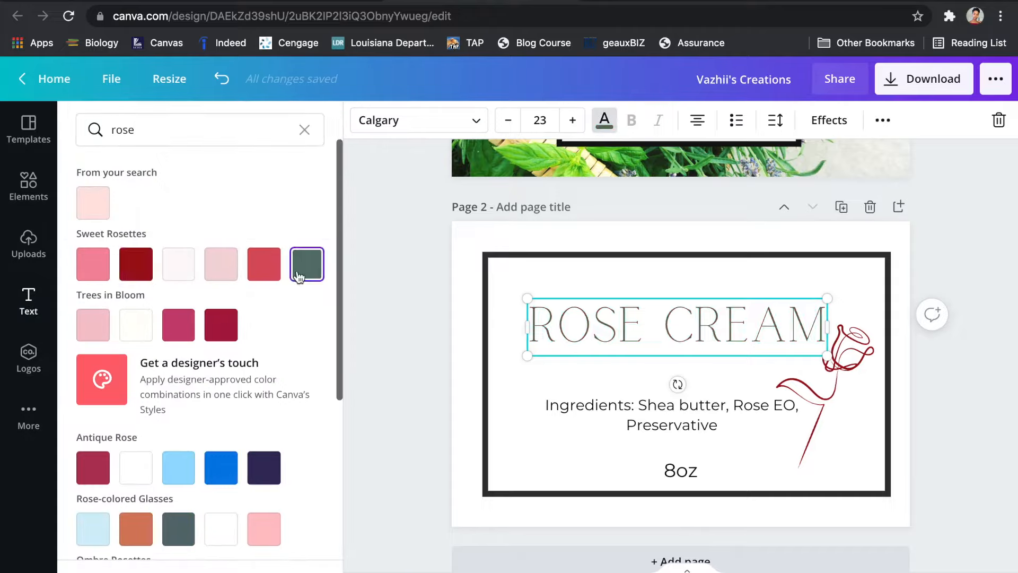
{"action": "left_click", "coordinate": [826, 124]}
{"action": "left_click", "coordinate": [282, 246]}
{"action": "scroll", "coordinate": [225, 259], "scroll_direction": "down", "scroll_amount": 1}
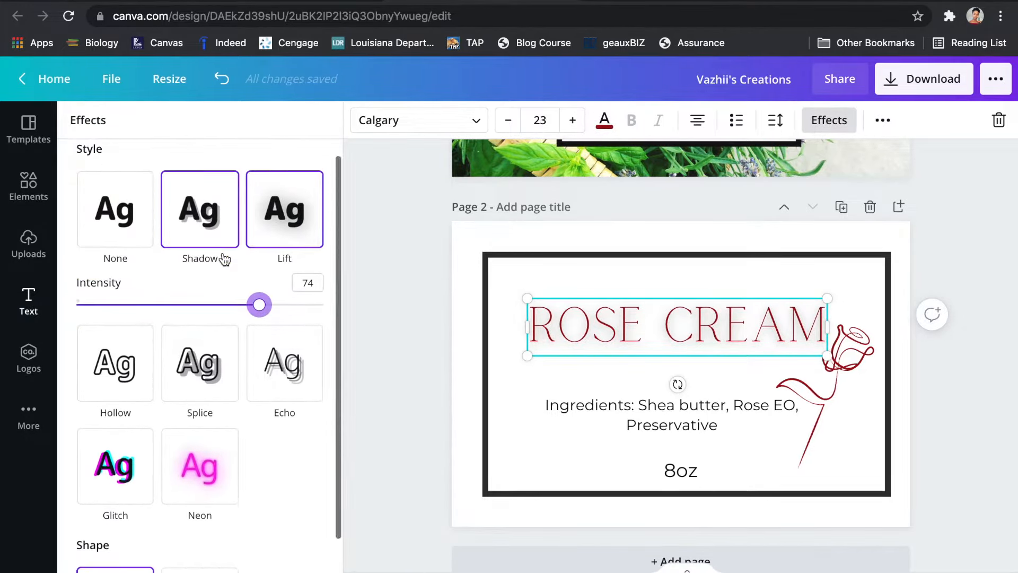
Step: Fill the page background with the pale pink from Sweet Rosettes and recolor the frame dark red
{"action": "left_click", "coordinate": [664, 236]}
{"action": "left_click", "coordinate": [363, 120]}
{"action": "left_click", "coordinate": [93, 264]}
{"action": "left_click", "coordinate": [263, 264]}
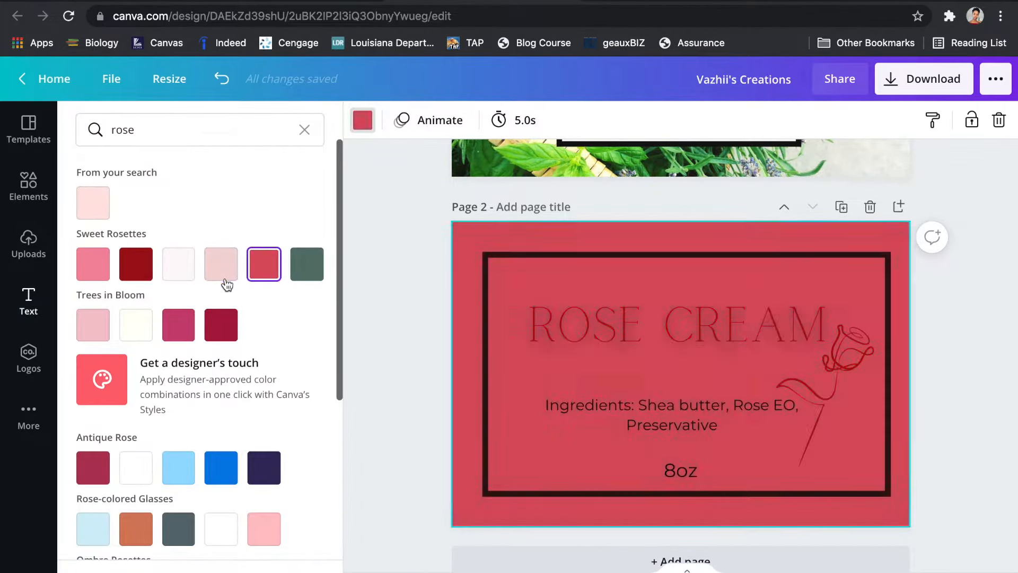
{"action": "left_click", "coordinate": [221, 264]}
{"action": "left_click", "coordinate": [525, 259]}
{"action": "left_click", "coordinate": [136, 263]}
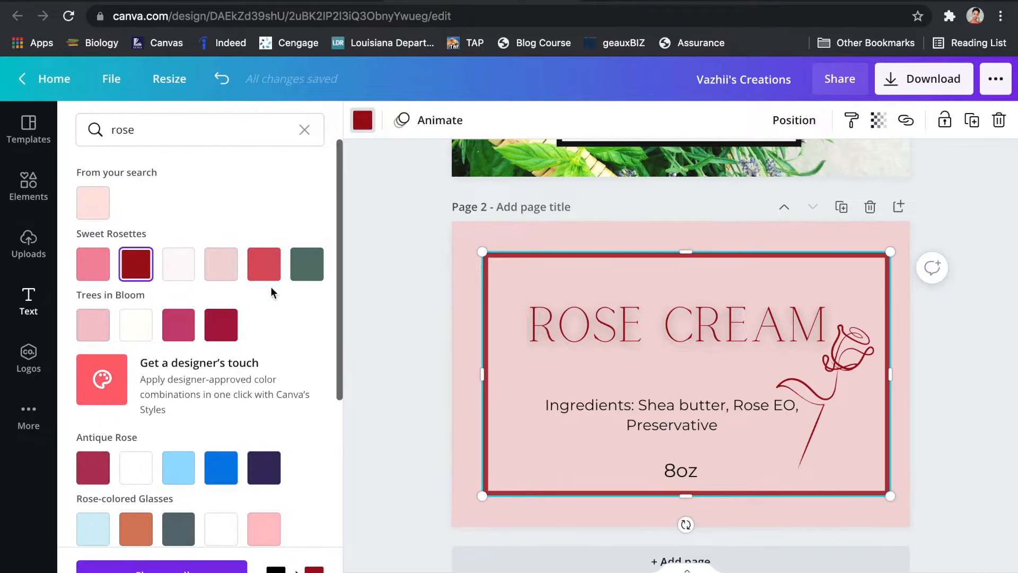
Step: Browse the designer color styles and apply a muted pink, beige and brown palette to page 2
{"action": "left_click", "coordinate": [107, 392]}
{"action": "scroll", "coordinate": [106, 395], "scroll_direction": "down", "scroll_amount": 15}
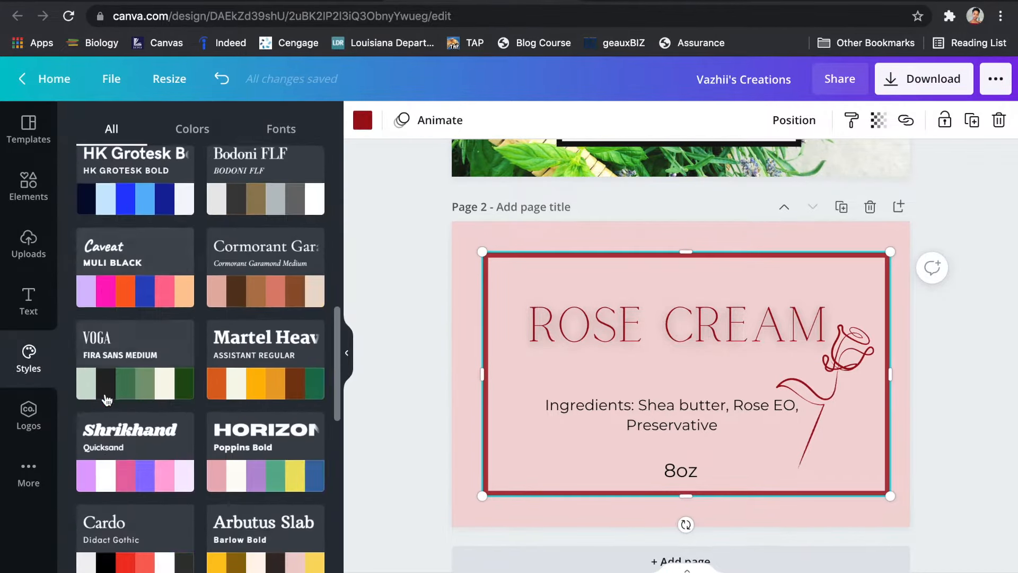
{"action": "left_click", "coordinate": [192, 129]}
{"action": "scroll", "coordinate": [189, 335], "scroll_direction": "down", "scroll_amount": 2}
{"action": "scroll", "coordinate": [190, 336], "scroll_direction": "down", "scroll_amount": 12}
{"action": "scroll", "coordinate": [238, 398], "scroll_direction": "up", "scroll_amount": 5}
{"action": "left_click", "coordinate": [291, 465]}
{"action": "scroll", "coordinate": [291, 465], "scroll_direction": "down", "scroll_amount": 2}
Step: Compare the None and Neon effects on the heading and keep the Lift effect at intensity 58
{"action": "left_click", "coordinate": [610, 326]}
{"action": "left_click", "coordinate": [829, 120]}
{"action": "left_click_drag", "start_coordinate": [199, 340], "coordinate": [219, 340]}
{"action": "left_click", "coordinate": [116, 228]}
{"action": "left_click", "coordinate": [266, 254]}
{"action": "left_click", "coordinate": [215, 494]}
{"action": "left_click", "coordinate": [271, 249]}
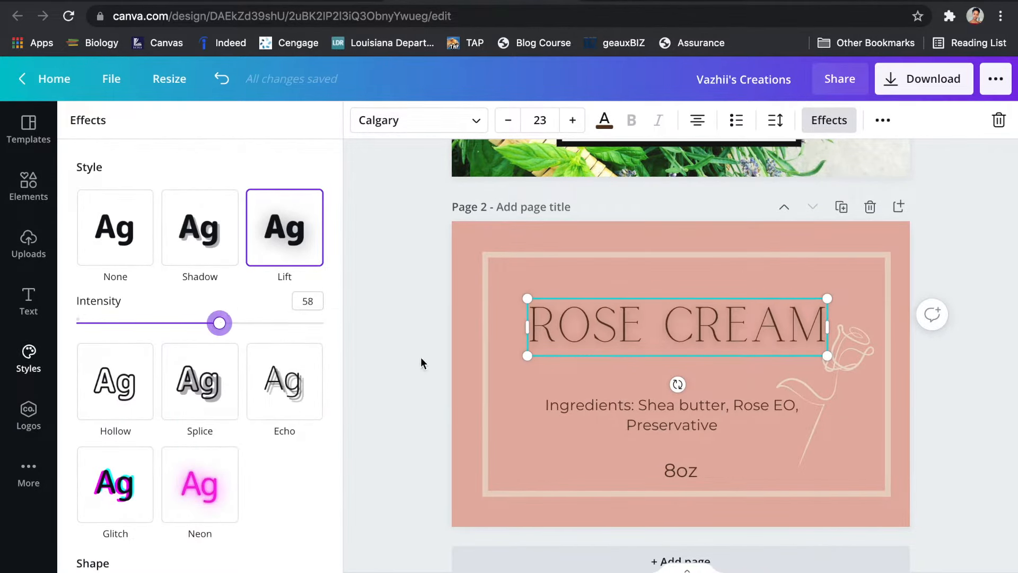
Step: Move the ingredients text up to just below the "Rose Cream" heading
{"action": "left_click", "coordinate": [29, 359]}
{"action": "scroll", "coordinate": [276, 353], "scroll_direction": "down", "scroll_amount": 6}
{"action": "left_click", "coordinate": [403, 378]}
{"action": "left_click", "coordinate": [699, 422]}
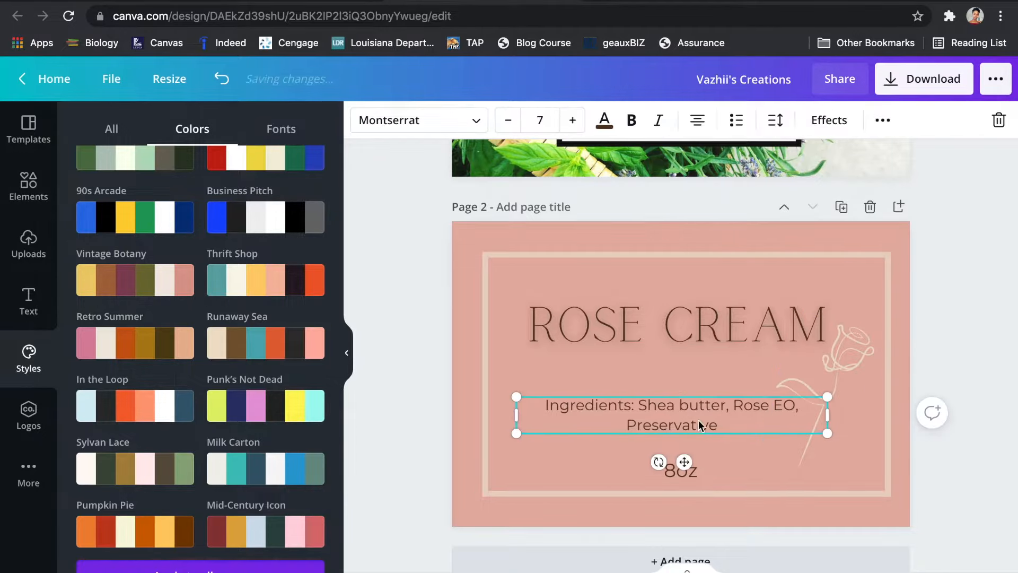
{"action": "left_click_drag", "start_coordinate": [699, 422], "coordinate": [704, 385]}
{"action": "left_click", "coordinate": [636, 424]}
Step: Search the elements for "cruelty free", add the yellow rabbit outline graphic and place it small above the "8oz" text
{"action": "left_click", "coordinate": [29, 186]}
{"action": "left_click", "coordinate": [177, 130]}
{"action": "type", "text": "cruelty free"}
{"action": "key", "text": "Return"}
{"action": "scroll", "coordinate": [179, 335], "scroll_direction": "down", "scroll_amount": 7}
{"action": "left_click", "coordinate": [281, 374]}
{"action": "left_click_drag", "start_coordinate": [744, 437], "coordinate": [669, 489]}
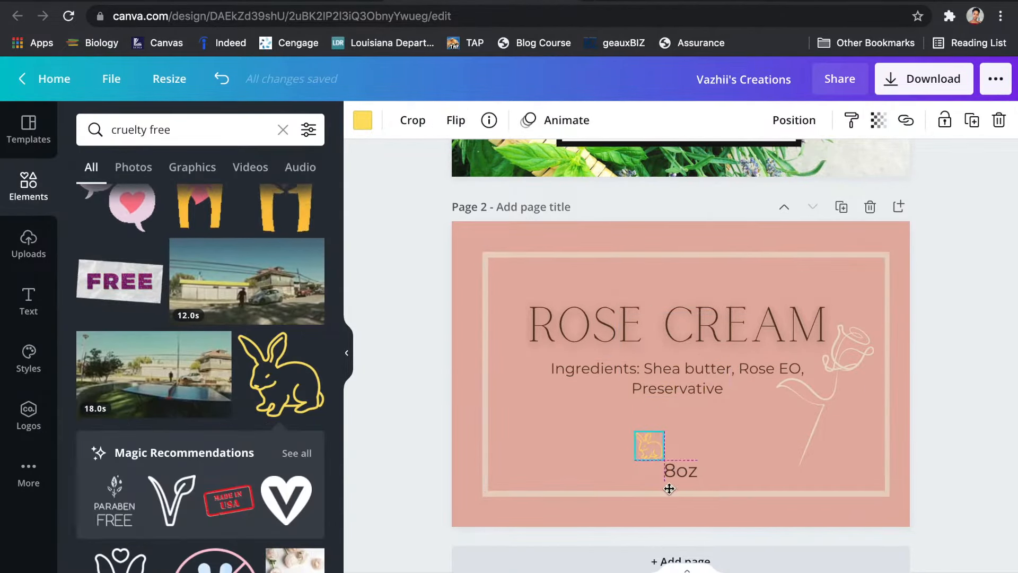
Step: Search the elements for "shelf life", add an open-jar shelf-life symbol and shrink it to sit beside the rabbit above "8oz"
{"action": "left_click", "coordinate": [282, 130]}
{"action": "type", "text": "shelf life"}
{"action": "left_click", "coordinate": [125, 198]}
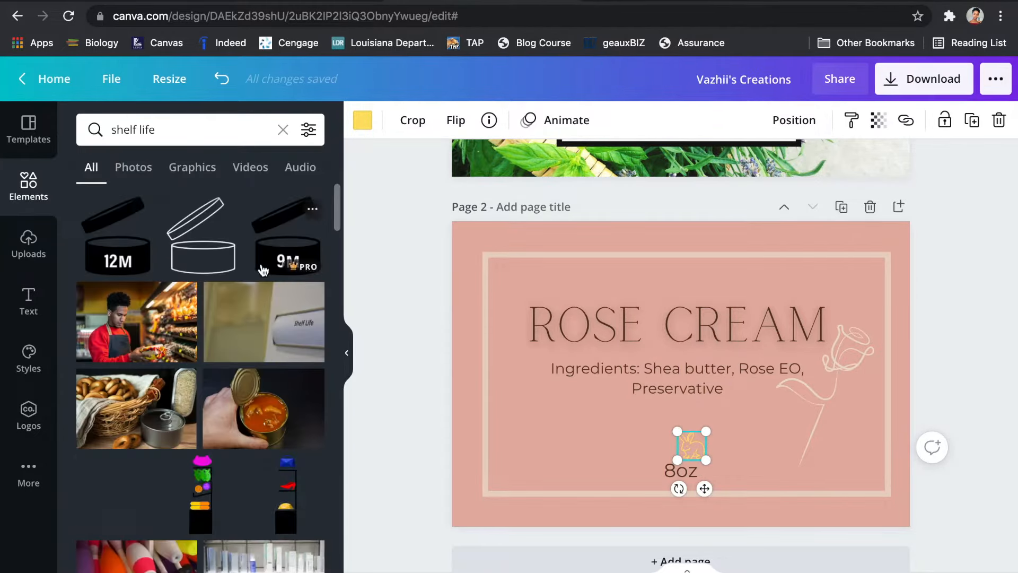
{"action": "left_click", "coordinate": [262, 266]}
{"action": "left_click_drag", "start_coordinate": [735, 313], "coordinate": [673, 399]}
{"action": "left_click_drag", "start_coordinate": [676, 494], "coordinate": [676, 493]}
{"action": "left_click_drag", "start_coordinate": [677, 431], "coordinate": [671, 438]}
{"action": "left_click", "coordinate": [693, 446]}
{"action": "left_click_drag", "start_coordinate": [680, 433], "coordinate": [683, 437]}
{"action": "left_click", "coordinate": [663, 448]}
{"action": "left_click_drag", "start_coordinate": [671, 489], "coordinate": [623, 498]}
Step: Group the rabbit and jar symbols and adjust the position of the "8oz" text below them
{"action": "left_click", "coordinate": [694, 448]}
{"action": "left_click", "coordinate": [689, 461]}
{"action": "left_click", "coordinate": [692, 449]}
{"action": "left_click", "coordinate": [668, 449], "text": "shift"}
{"action": "key", "text": "super+g"}
{"action": "left_click", "coordinate": [684, 472]}
{"action": "left_click_drag", "start_coordinate": [692, 512], "coordinate": [694, 480]}
Step: Ungroup the rabbit and jar symbols, readjust their size and position, and group them again above "8oz"
{"action": "left_click", "coordinate": [600, 459]}
{"action": "left_click_drag", "start_coordinate": [623, 498], "coordinate": [689, 472]}
{"action": "left_click_drag", "start_coordinate": [679, 415], "coordinate": [667, 436]}
{"action": "key", "text": "shift+super+g"}
{"action": "left_click", "coordinate": [664, 429]}
{"action": "left_click_drag", "start_coordinate": [675, 417], "coordinate": [686, 446]}
{"action": "left_click", "coordinate": [690, 447]}
{"action": "left_click", "coordinate": [671, 446], "text": "shift"}
{"action": "key", "text": "super+g"}
{"action": "left_click", "coordinate": [687, 455]}
{"action": "left_click", "coordinate": [685, 441]}
Step: Move the ingredients text slightly down and make both the ingredients and the "8oz" texts bold
{"action": "left_click", "coordinate": [691, 386]}
{"action": "left_click_drag", "start_coordinate": [691, 387], "coordinate": [691, 405]}
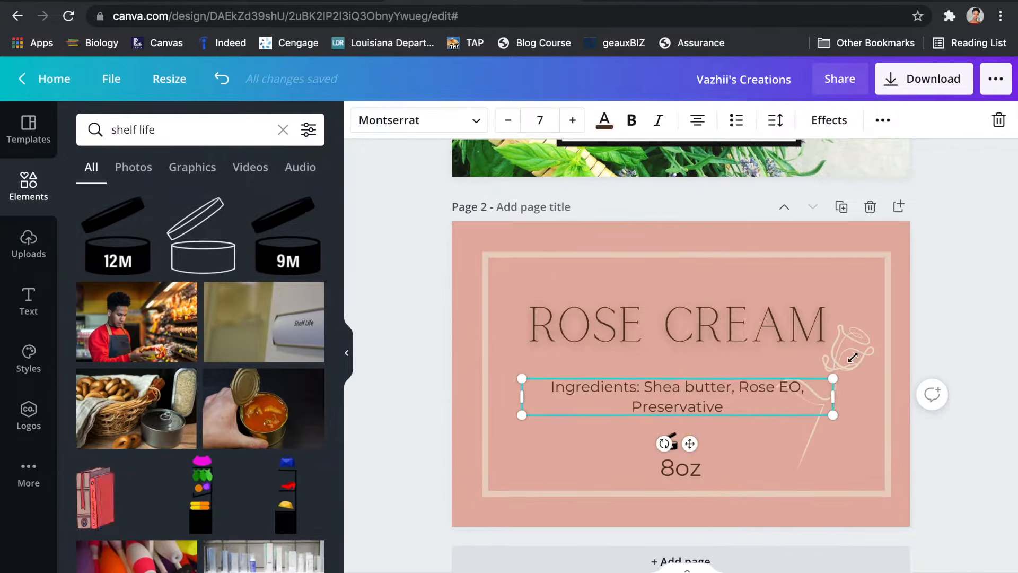
{"action": "left_click", "coordinate": [852, 357]}
{"action": "left_click", "coordinate": [794, 120]}
{"action": "left_click", "coordinate": [621, 175]}
{"action": "left_click", "coordinate": [691, 393]}
{"action": "left_click", "coordinate": [632, 121]}
{"action": "left_click", "coordinate": [679, 324]}
{"action": "left_click", "coordinate": [680, 468]}
{"action": "left_click", "coordinate": [631, 120]}
Step: Reduce the ingredients text by three size steps and narrow its text box
{"action": "left_click", "coordinate": [656, 424]}
{"action": "left_click", "coordinate": [800, 391]}
{"action": "left_click", "coordinate": [508, 120]}
{"action": "left_click", "coordinate": [510, 120]}
{"action": "left_click", "coordinate": [509, 119]}
{"action": "left_click_drag", "start_coordinate": [834, 384], "coordinate": [750, 384]}
Step: Delete the rabbit and the jar symbol above the "8oz" text
{"action": "left_click_drag", "start_coordinate": [648, 430], "coordinate": [697, 453]}
{"action": "left_click", "coordinate": [689, 438]}
{"action": "key", "text": "BackSpace"}
{"action": "left_click", "coordinate": [672, 441]}
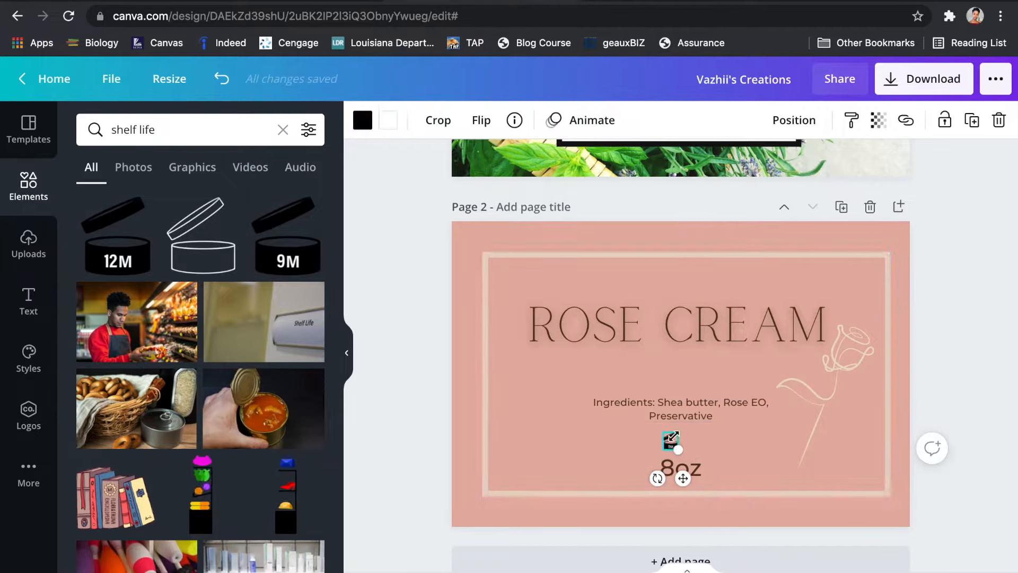
{"action": "key", "text": "BackSpace"}
Step: Enlarge the ingredients text to size 6.8
{"action": "left_click", "coordinate": [680, 411]}
{"action": "double_click", "coordinate": [573, 120]}
{"action": "left_click", "coordinate": [714, 472]}
Step: Search the graphics for "body" and add the standing woman line drawing to page 2 at a reduced size
{"action": "left_click", "coordinate": [282, 129]}
{"action": "type", "text": "body"}
{"action": "key", "text": "Return"}
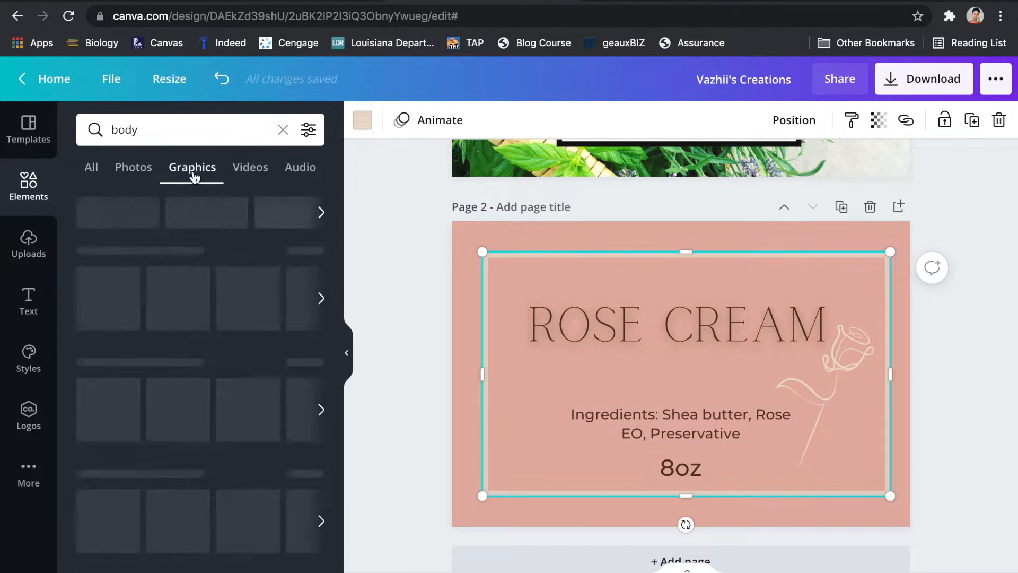
{"action": "scroll", "coordinate": [141, 312], "scroll_direction": "down", "scroll_amount": 3}
{"action": "left_click_drag", "start_coordinate": [201, 475], "coordinate": [622, 378]}
{"action": "left_click_drag", "start_coordinate": [817, 434], "coordinate": [722, 402]}
Step: Add the recommended line drawing of a woman with a raised leg on the label's right side, shifting the rose out of the way
{"action": "scroll", "coordinate": [252, 391], "scroll_direction": "down", "scroll_amount": 3}
{"action": "left_click", "coordinate": [113, 413]}
{"action": "left_click_drag", "start_coordinate": [684, 371], "coordinate": [804, 415]}
{"action": "left_click_drag", "start_coordinate": [845, 362], "coordinate": [575, 363]}
{"action": "left_click_drag", "start_coordinate": [799, 404], "coordinate": [829, 403]}
Step: Delete the first woman drawing and move the rose back to the label's right side over the raised-leg woman
{"action": "left_click", "coordinate": [722, 374]}
{"action": "key", "text": "BackSpace"}
{"action": "left_click_drag", "start_coordinate": [576, 361], "coordinate": [883, 344]}
{"action": "left_click", "coordinate": [887, 345]}
{"action": "left_click", "coordinate": [864, 354]}
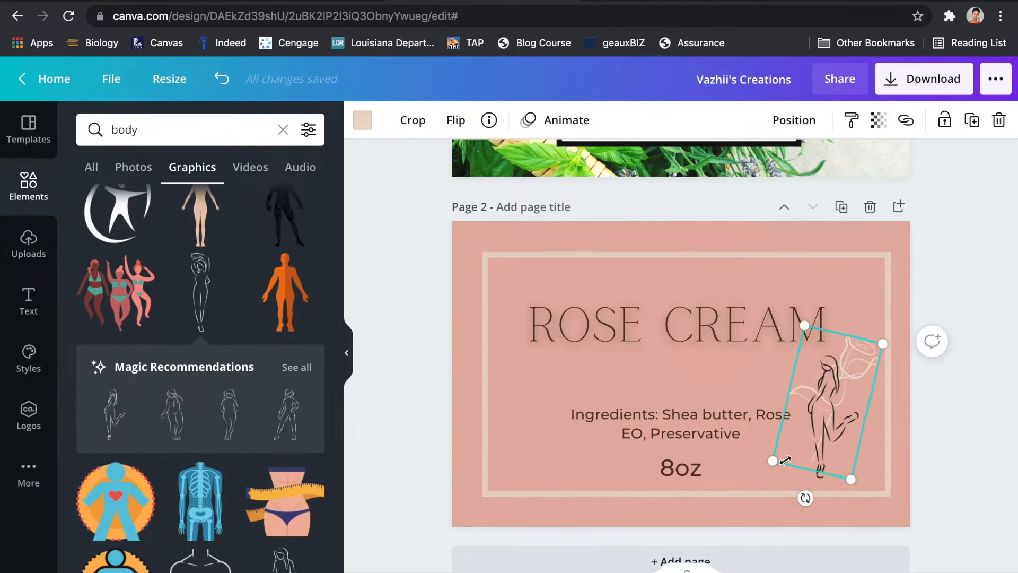
Step: Add the woman line drawing with an outstretched arm at the label's lower right, moving the other woman left and shrinking the rose
{"action": "scroll", "coordinate": [257, 461], "scroll_direction": "down", "scroll_amount": 7}
{"action": "left_click", "coordinate": [259, 450]}
{"action": "left_click_drag", "start_coordinate": [828, 409], "coordinate": [522, 386]}
{"action": "left_click_drag", "start_coordinate": [808, 403], "coordinate": [853, 321]}
{"action": "left_click_drag", "start_coordinate": [678, 377], "coordinate": [837, 422]}
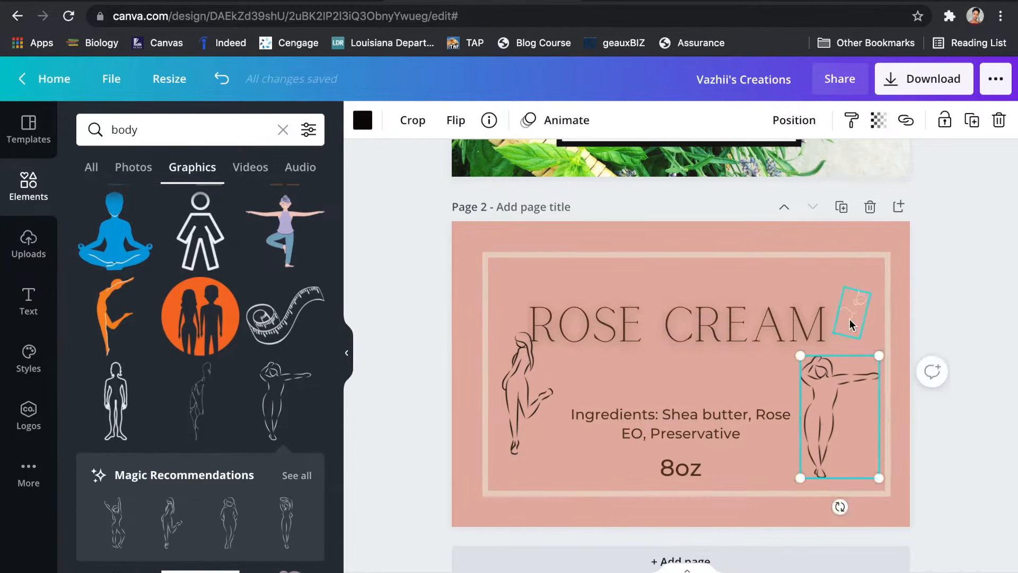
Step: Recolor the outstretched-arm woman brown and delete the raised-leg woman on the label's left side
{"action": "left_click", "coordinate": [365, 122]}
{"action": "left_click", "coordinate": [271, 207]}
{"action": "left_click", "coordinate": [521, 387]}
{"action": "key", "text": "BackSpace"}
Step: Place the small rose at the woman's outstretched hand and browse the color styles
{"action": "left_click", "coordinate": [872, 366]}
{"action": "left_click", "coordinate": [364, 121]}
{"action": "left_click", "coordinate": [28, 359]}
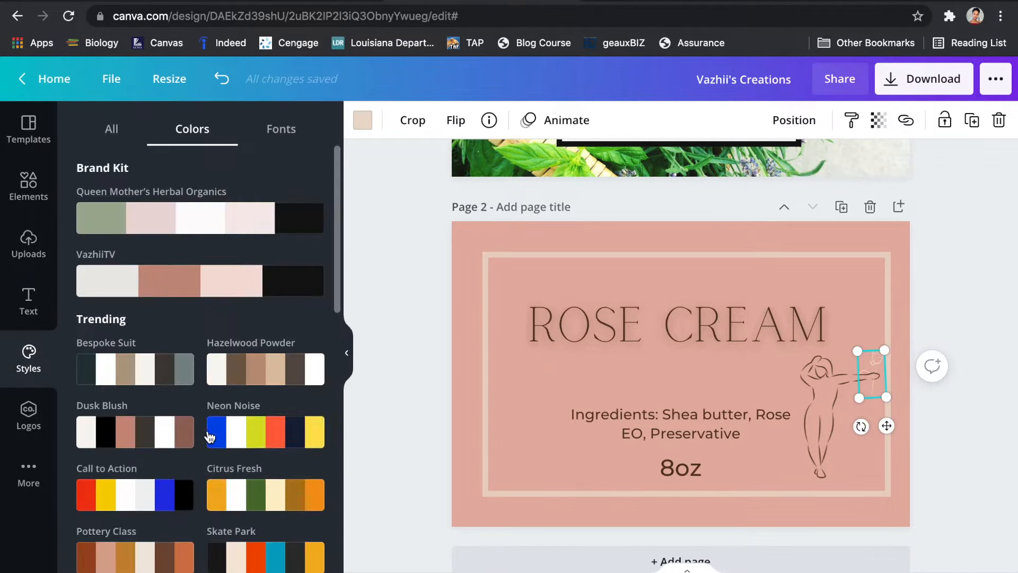
{"action": "scroll", "coordinate": [207, 439], "scroll_direction": "down", "scroll_amount": 10}
Step: Move the ingredients text up toward the heading and widen the beige frame on both sides
{"action": "left_click_drag", "start_coordinate": [681, 424], "coordinate": [681, 392]}
{"action": "left_click", "coordinate": [520, 382]}
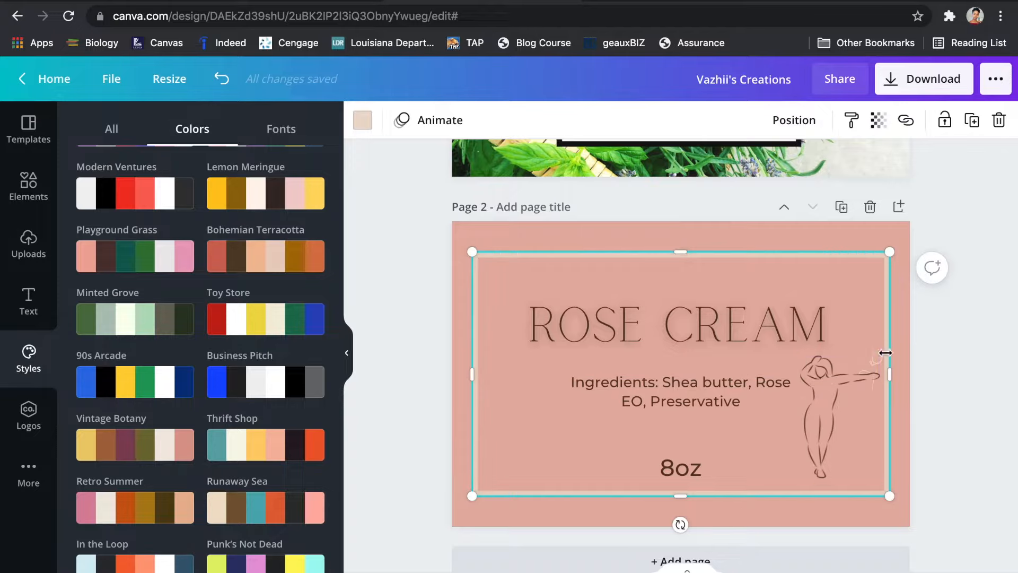
{"action": "left_click_drag", "start_coordinate": [896, 370], "coordinate": [903, 370]}
{"action": "left_click_drag", "start_coordinate": [775, 431], "coordinate": [771, 431]}
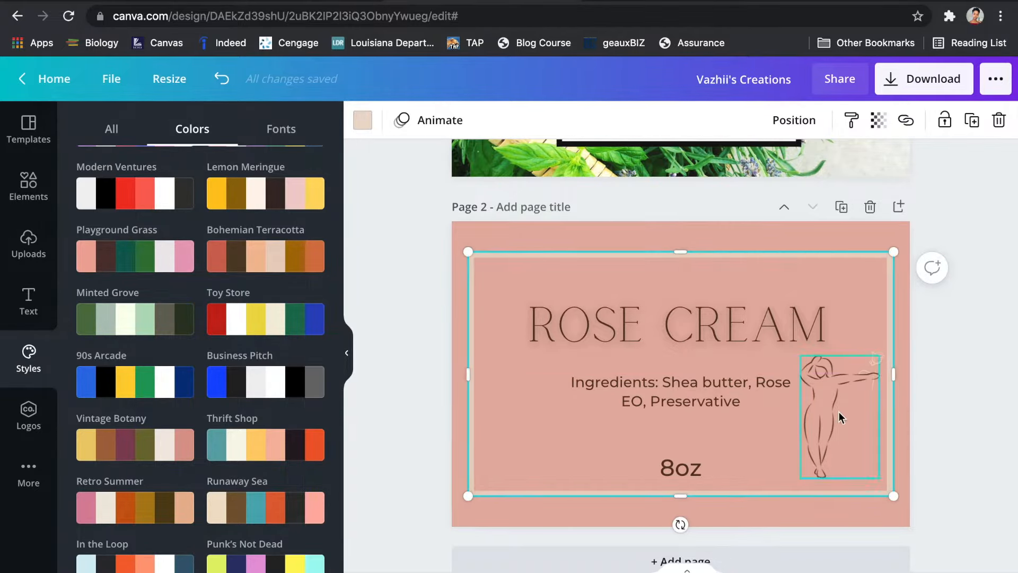
Step: Group the outstretched-arm woman with the rose and move the "8oz" text slightly up
{"action": "left_click", "coordinate": [838, 412]}
{"action": "left_click", "coordinate": [873, 366], "text": "shift"}
{"action": "left_click_drag", "start_coordinate": [692, 466], "coordinate": [692, 449]}
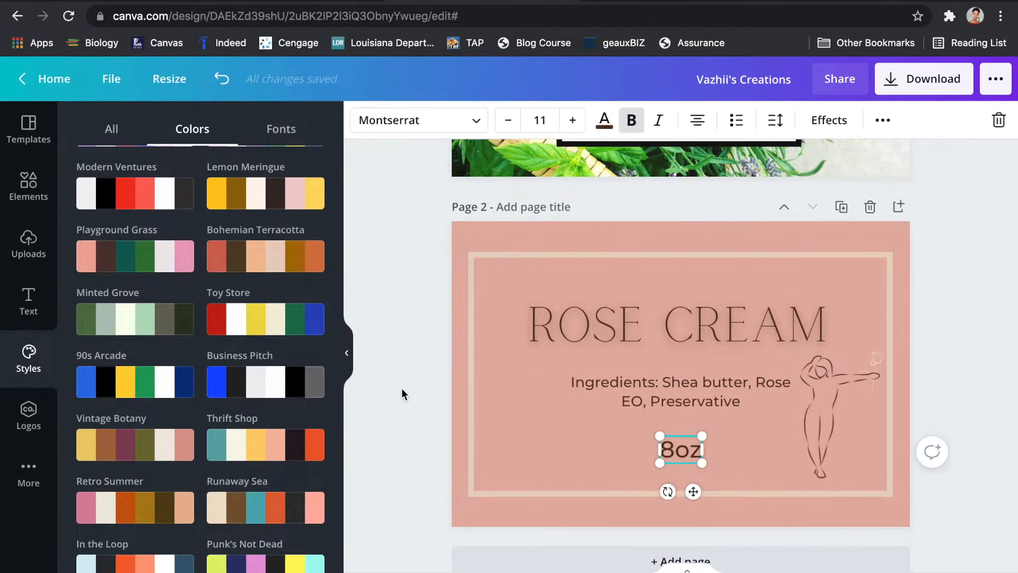
Step: Apply the French Macaron color style to page 2
{"action": "scroll", "coordinate": [271, 401], "scroll_direction": "down", "scroll_amount": 3}
{"action": "scroll", "coordinate": [265, 424], "scroll_direction": "up", "scroll_amount": 10}
{"action": "left_click", "coordinate": [256, 441]}
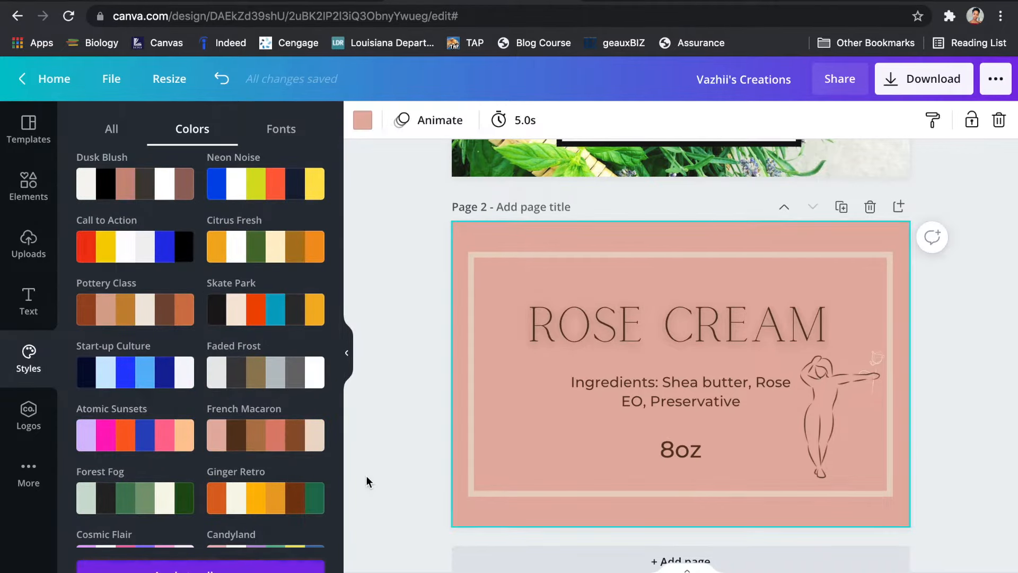
Step: Add the recommended raised-leg woman line drawing in brown to the left of the ingredients text
{"action": "left_click", "coordinate": [30, 183]}
{"action": "left_click", "coordinate": [179, 509]}
{"action": "left_click_drag", "start_coordinate": [694, 465], "coordinate": [554, 504]}
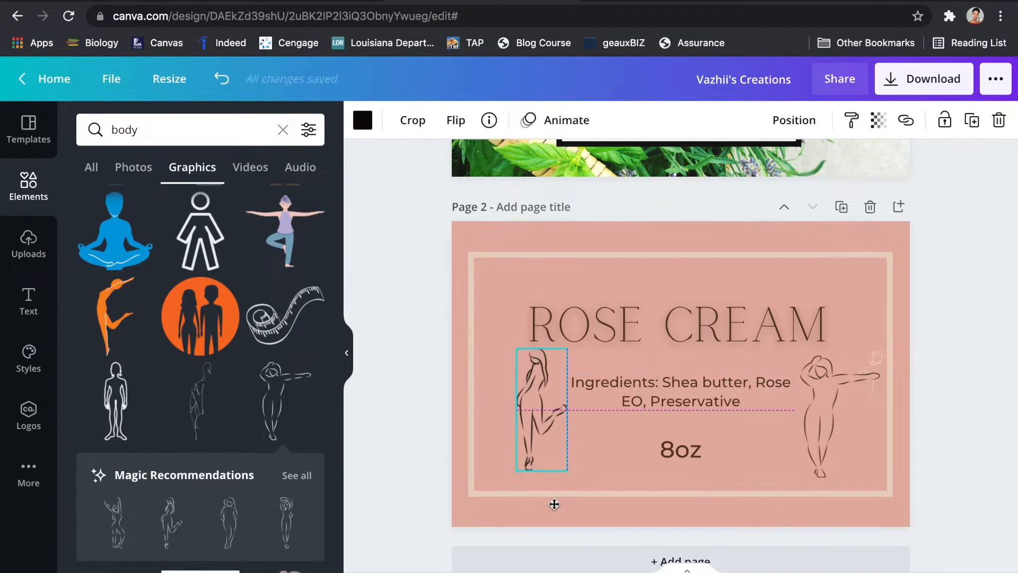
{"action": "left_click", "coordinate": [410, 398]}
Step: Add a "Body & Face" heading at size 8 and place it between "Rose Cream" and the ingredients
{"action": "left_click", "coordinate": [29, 301]}
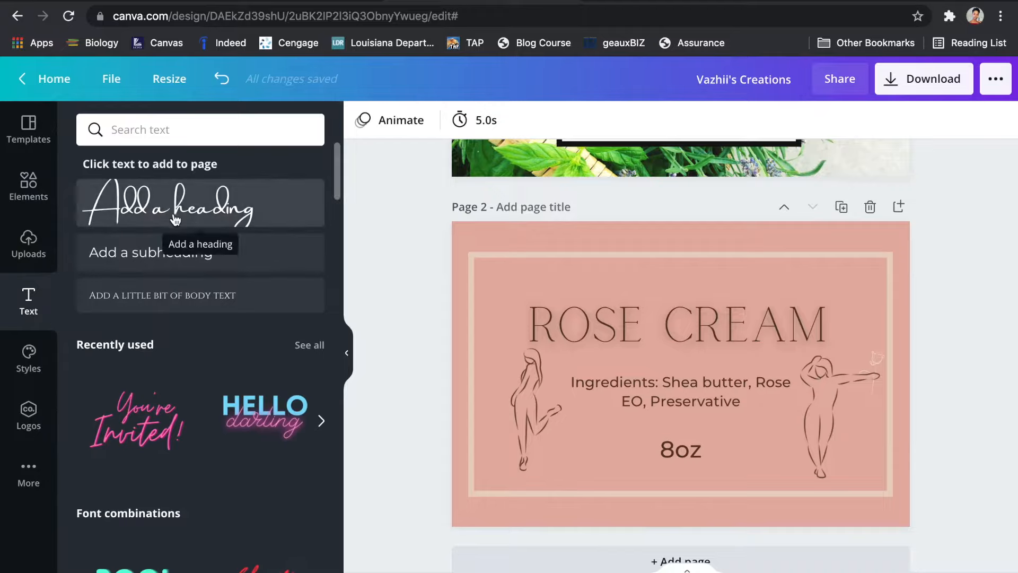
{"action": "left_click", "coordinate": [175, 217]}
{"action": "type", "text": "Body & Face"}
{"action": "left_click", "coordinate": [540, 120]}
{"action": "type", "text": "8"}
{"action": "key", "text": "Return"}
{"action": "left_click_drag", "start_coordinate": [692, 340], "coordinate": [693, 397]}
Step: Change the "Body & Face" text to the Benedict font
{"action": "left_click", "coordinate": [418, 119]}
{"action": "left_click", "coordinate": [95, 178]}
{"action": "left_click", "coordinate": [387, 432]}
{"action": "left_click", "coordinate": [698, 358]}
Step: Set the ingredients text to the Calgary font, undoing an additional font pick
{"action": "left_click", "coordinate": [640, 401]}
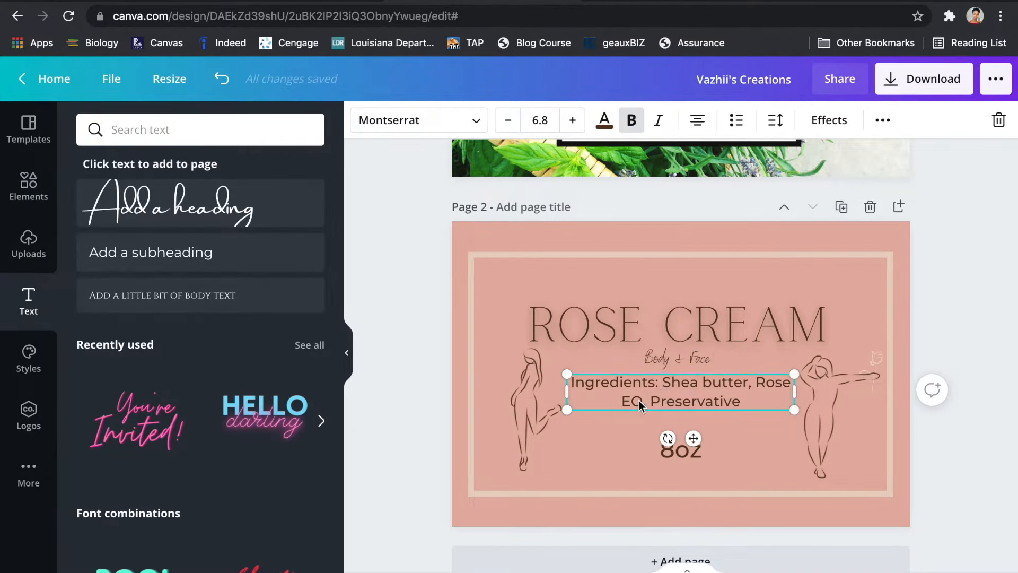
{"action": "left_click", "coordinate": [476, 121]}
{"action": "left_click", "coordinate": [125, 233]}
{"action": "left_click", "coordinate": [143, 213]}
{"action": "left_click", "coordinate": [222, 79]}
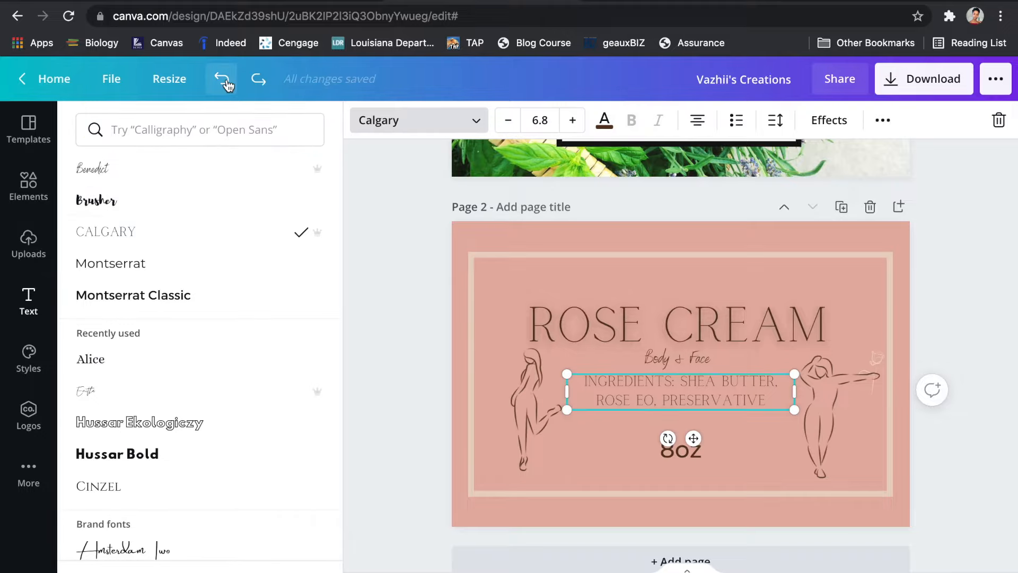
Step: Try several script fonts on "Body & Face", including Moontime, and set it to Virtual at size 10
{"action": "left_click", "coordinate": [658, 359]}
{"action": "left_click", "coordinate": [133, 391]}
{"action": "left_click", "coordinate": [132, 169]}
{"action": "scroll", "coordinate": [184, 427], "scroll_direction": "down", "scroll_amount": 4}
{"action": "scroll", "coordinate": [184, 427], "scroll_direction": "down", "scroll_amount": 2}
{"action": "left_click", "coordinate": [182, 421]}
{"action": "scroll", "coordinate": [182, 425], "scroll_direction": "down", "scroll_amount": 10}
{"action": "left_click", "coordinate": [182, 425]}
{"action": "scroll", "coordinate": [182, 388], "scroll_direction": "down", "scroll_amount": 8}
{"action": "left_click", "coordinate": [162, 316]}
{"action": "scroll", "coordinate": [162, 317], "scroll_direction": "down", "scroll_amount": 7}
{"action": "left_click", "coordinate": [182, 416]}
{"action": "scroll", "coordinate": [152, 423], "scroll_direction": "down", "scroll_amount": 8}
{"action": "scroll", "coordinate": [154, 423], "scroll_direction": "down", "scroll_amount": 3}
{"action": "left_click", "coordinate": [154, 419]}
{"action": "scroll", "coordinate": [128, 445], "scroll_direction": "down", "scroll_amount": 15}
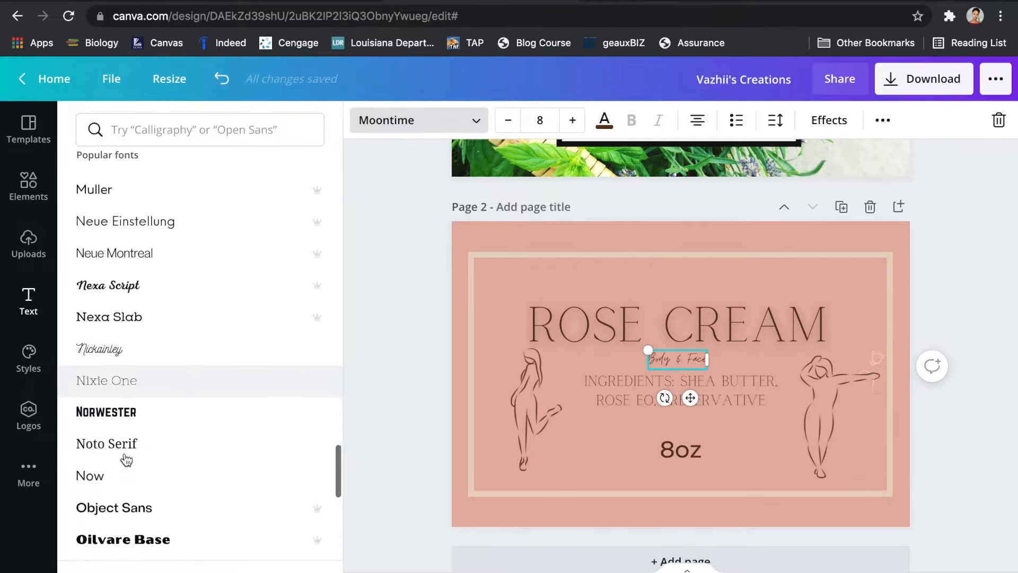
{"action": "left_click", "coordinate": [125, 451]}
Step: Move the ingredients text slightly down and set the "8oz" text to the Virtual script font
{"action": "left_click_drag", "start_coordinate": [690, 439], "coordinate": [694, 451]}
{"action": "left_click", "coordinate": [414, 120]}
{"action": "left_click", "coordinate": [116, 296]}
{"action": "left_click", "coordinate": [198, 201]}
{"action": "left_click", "coordinate": [768, 486]}
{"action": "left_click", "coordinate": [680, 448]}
{"action": "left_click", "coordinate": [413, 120]}
{"action": "left_click", "coordinate": [162, 265]}
{"action": "left_click", "coordinate": [727, 469]}
Step: Enlarge the ingredients text to size 7.8 and adjust the vertical spacing of the heading, "Body & Face", ingredients and "8oz" texts
{"action": "left_click_drag", "start_coordinate": [671, 333], "coordinate": [671, 310]}
{"action": "left_click", "coordinate": [692, 363]}
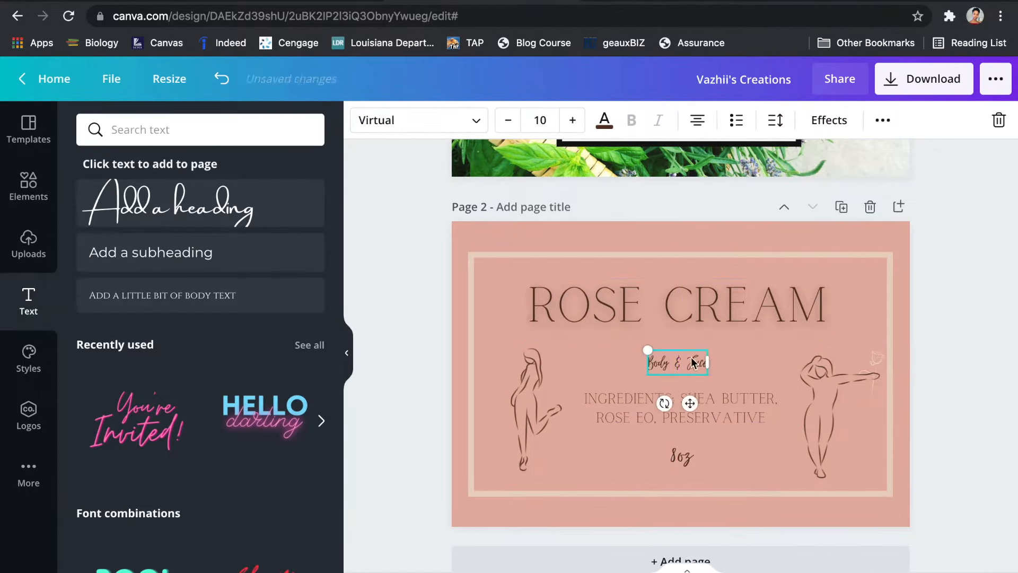
{"action": "left_click", "coordinate": [691, 395]}
{"action": "left_click", "coordinate": [572, 120]}
{"action": "left_click", "coordinate": [809, 453]}
{"action": "left_click_drag", "start_coordinate": [698, 410], "coordinate": [698, 406]}
{"action": "left_click_drag", "start_coordinate": [685, 457], "coordinate": [683, 462]}
{"action": "left_click", "coordinate": [988, 321]}
Step: Try a different color on the small rose and undo the color changes
{"action": "left_click", "coordinate": [877, 359]}
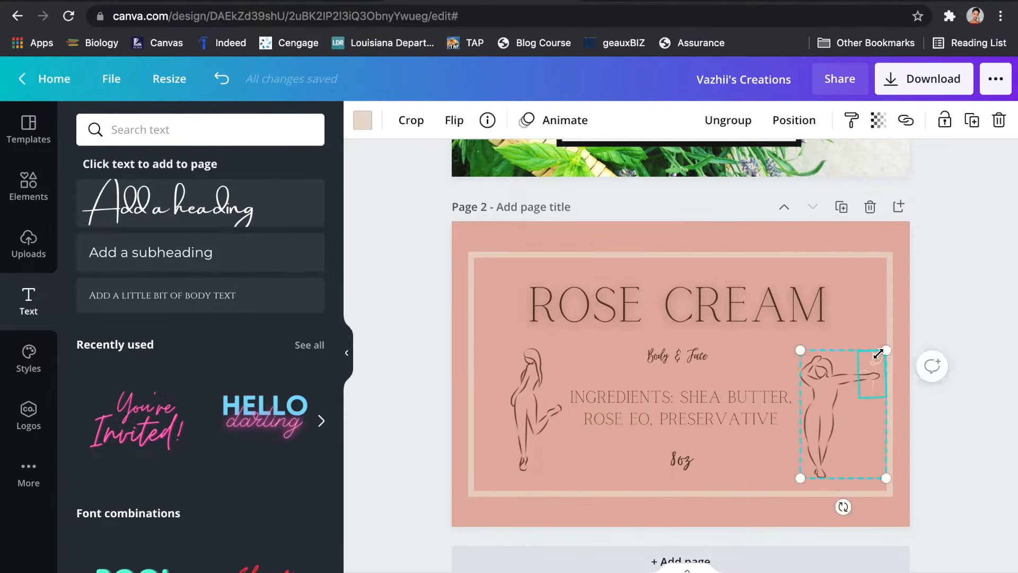
{"action": "left_click", "coordinate": [362, 120]}
{"action": "left_click", "coordinate": [177, 524]}
{"action": "left_click", "coordinate": [301, 210]}
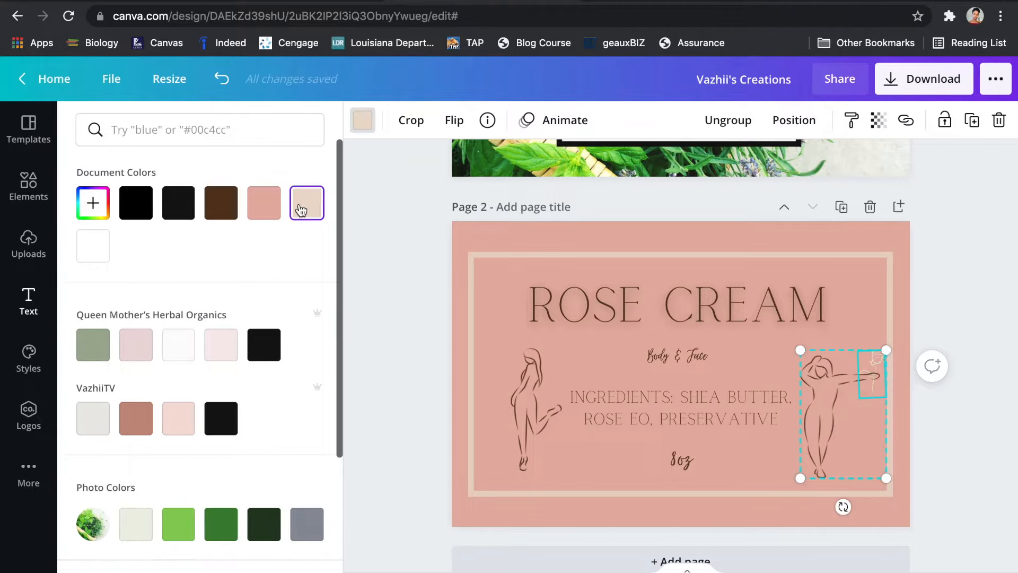
{"action": "left_click", "coordinate": [222, 80]}
{"action": "left_click", "coordinate": [221, 80]}
Step: Move the raised-leg woman slightly toward the frame's left edge and enlarge the "Body & Face" text a little
{"action": "left_click_drag", "start_coordinate": [528, 416], "coordinate": [518, 416]}
{"action": "left_click", "coordinate": [400, 418]}
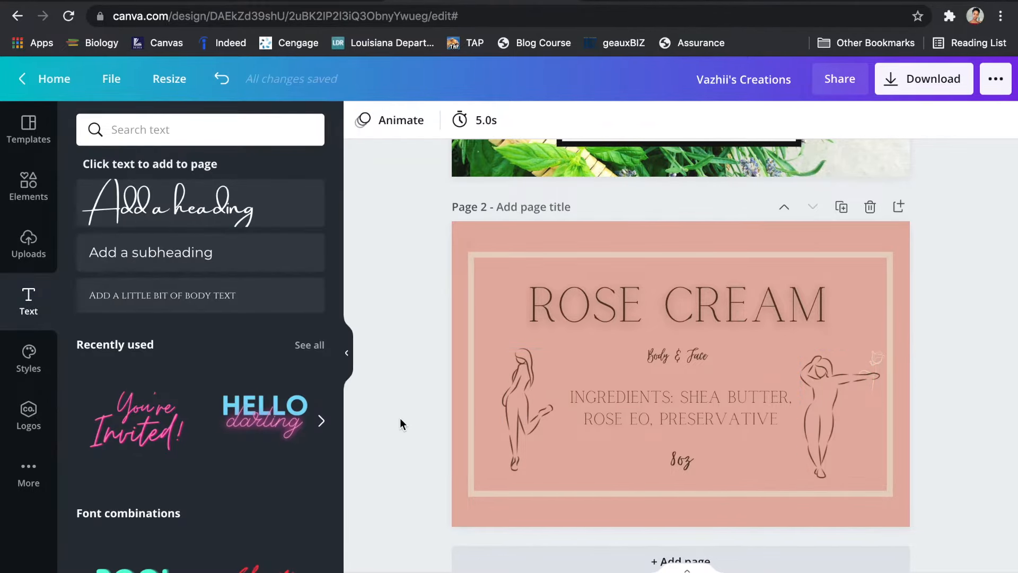
{"action": "left_click", "coordinate": [657, 361]}
{"action": "left_click_drag", "start_coordinate": [650, 373], "coordinate": [638, 368]}
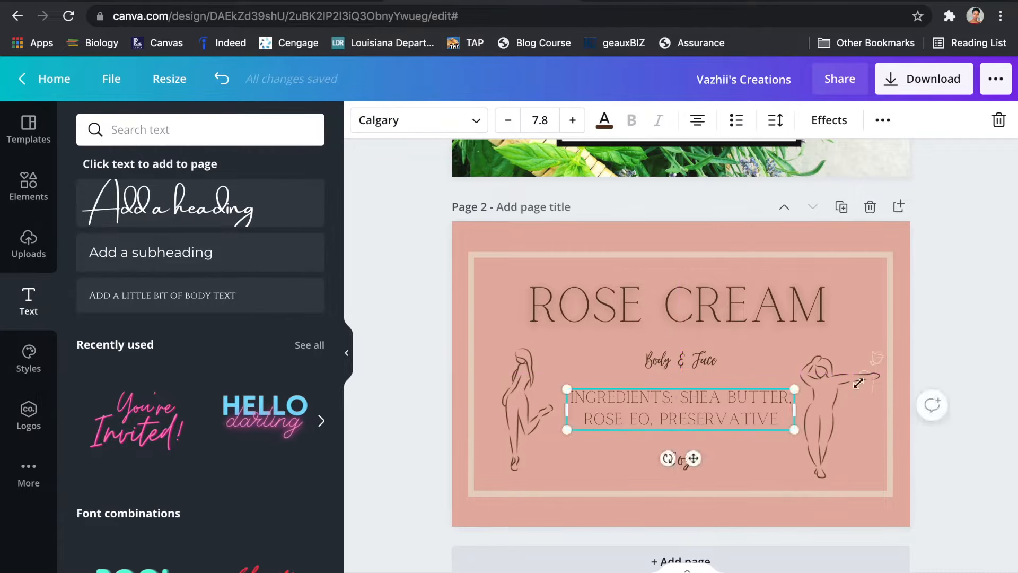
Step: Move the "Body & Face", ingredients and "8oz" texts on the Rose Cream label slightly up
{"action": "left_click_drag", "start_coordinate": [680, 361], "coordinate": [679, 352]}
{"action": "left_click_drag", "start_coordinate": [731, 413], "coordinate": [730, 406]}
{"action": "left_click", "coordinate": [699, 451]}
{"action": "left_click_drag", "start_coordinate": [682, 460], "coordinate": [682, 453]}
{"action": "left_click", "coordinate": [763, 467]}
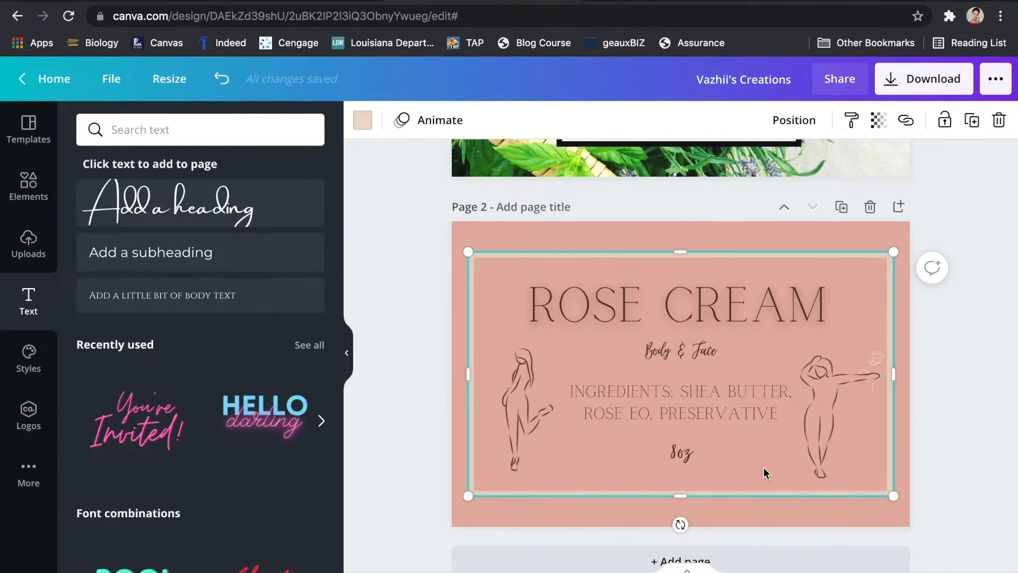
Step: Download both label pages as PNG files with size multiplier 1 and dismiss the download message
{"action": "scroll", "coordinate": [989, 352], "scroll_direction": "up", "scroll_amount": 5}
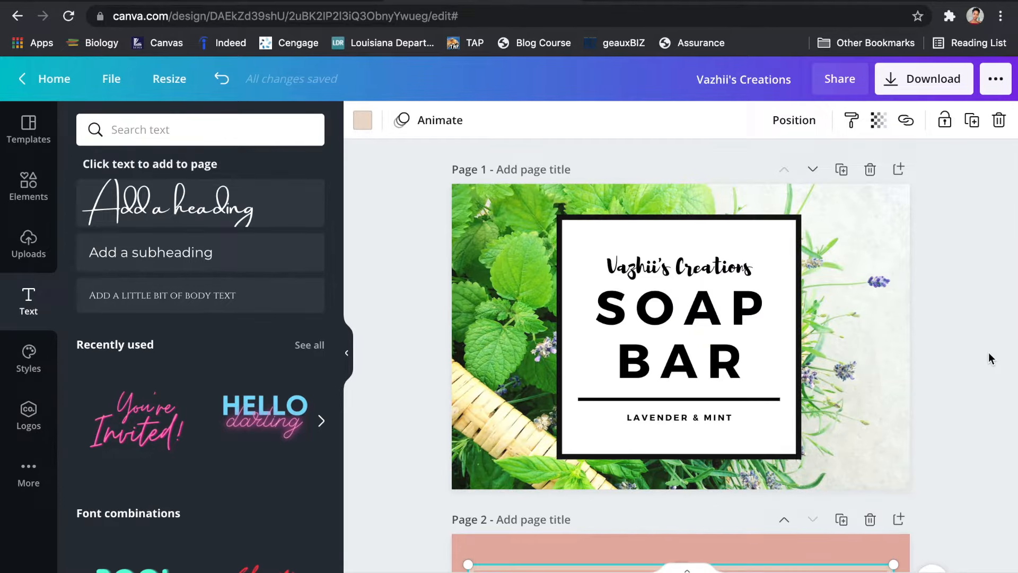
{"action": "scroll", "coordinate": [989, 353], "scroll_direction": "down", "scroll_amount": 5}
{"action": "left_click", "coordinate": [989, 352]}
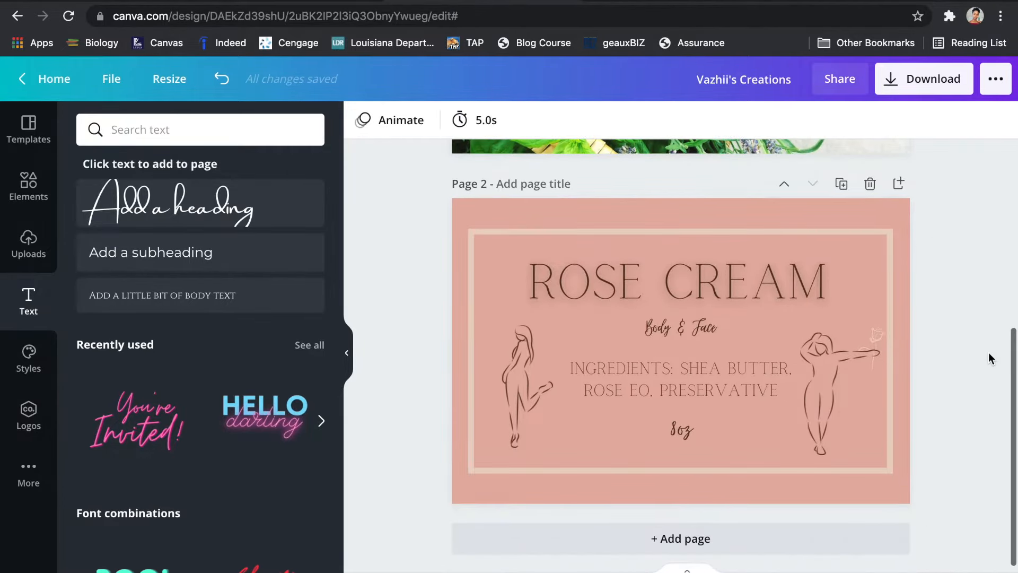
{"action": "scroll", "coordinate": [989, 352], "scroll_direction": "up", "scroll_amount": 1}
{"action": "scroll", "coordinate": [989, 352], "scroll_direction": "up", "scroll_amount": 2}
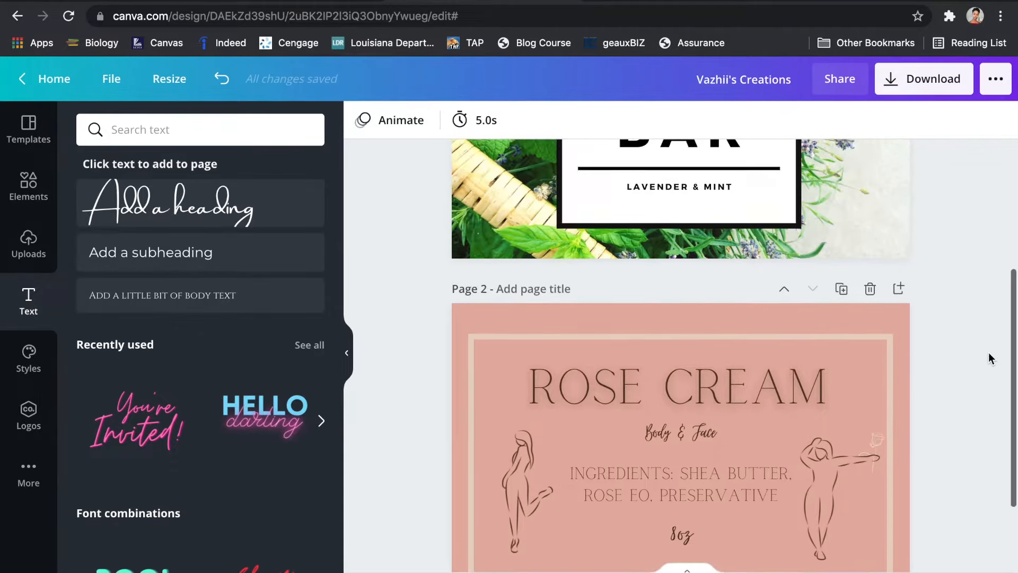
{"action": "left_click", "coordinate": [921, 78]}
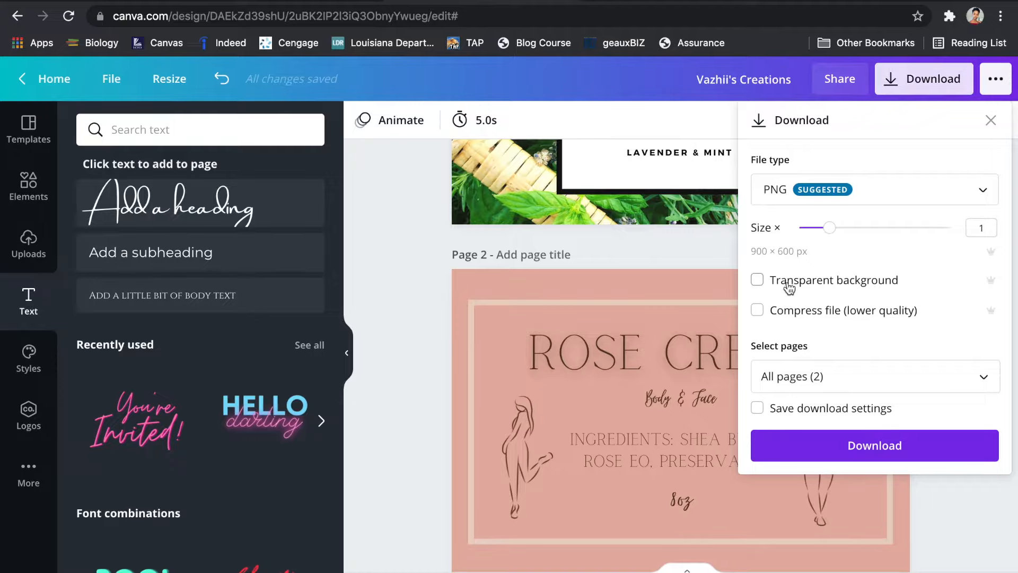
{"action": "left_click", "coordinate": [805, 377]}
{"action": "left_click", "coordinate": [978, 270]}
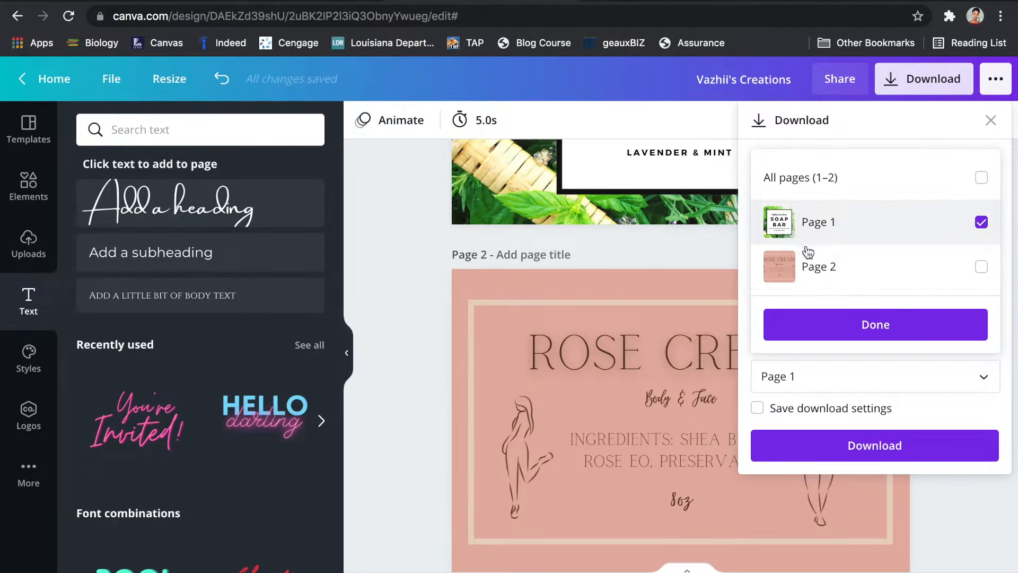
{"action": "left_click", "coordinate": [981, 268]}
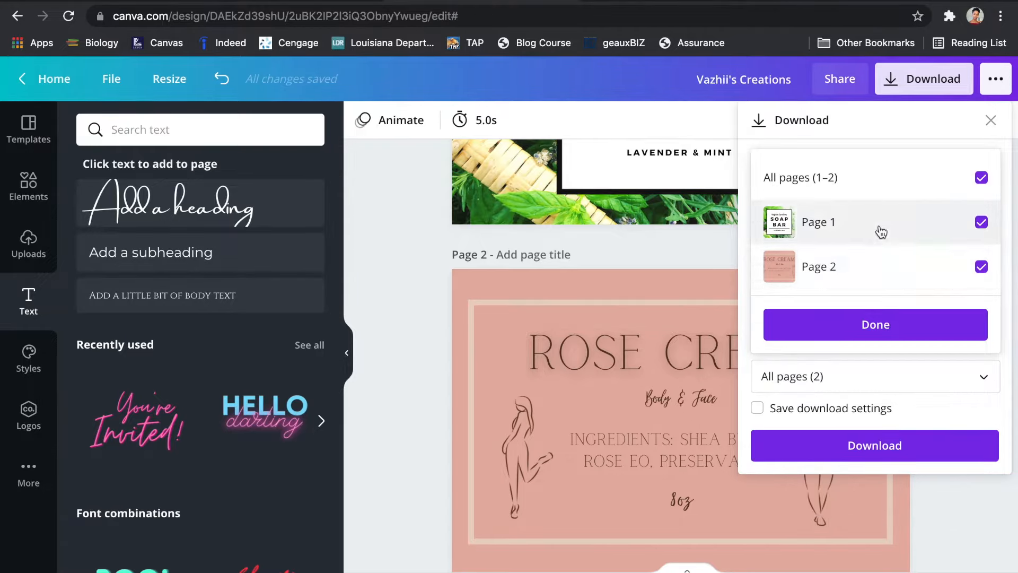
{"action": "left_click", "coordinate": [851, 325]}
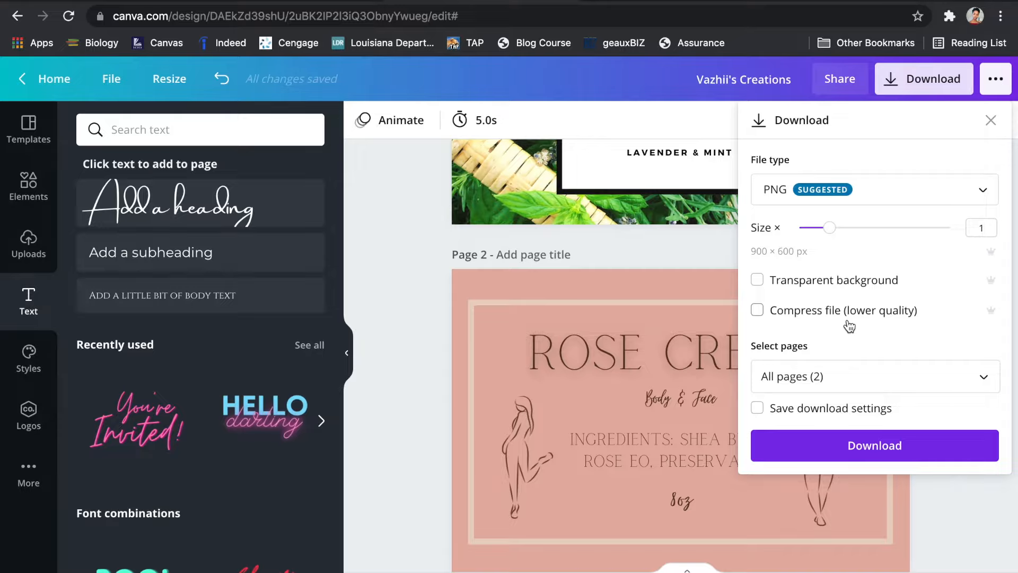
{"action": "left_click", "coordinate": [821, 458]}
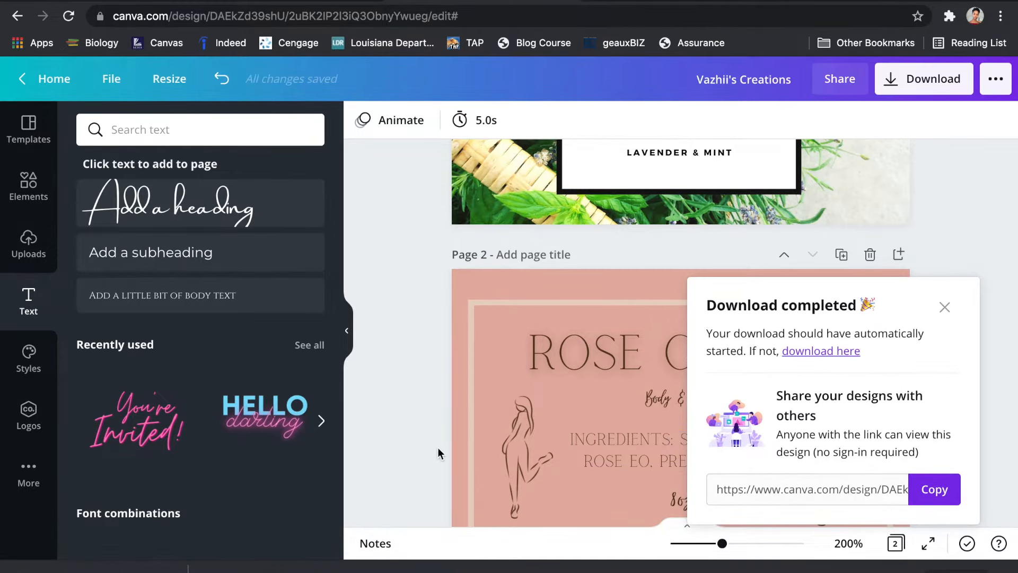
{"action": "left_click", "coordinate": [943, 311]}
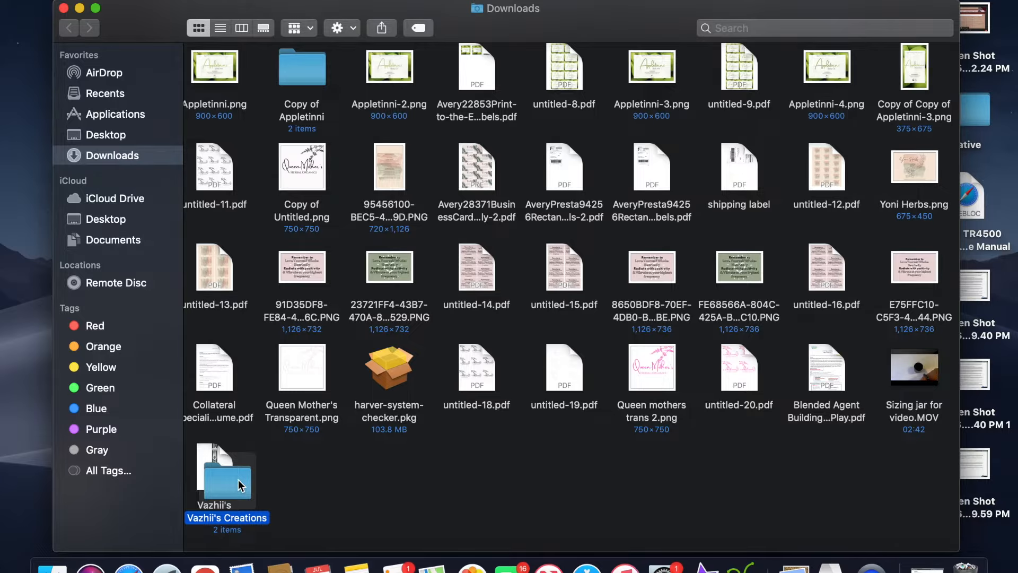
Step: Open the Vazhii's Creations folder in Finder's Downloads to check the exported images, and return to the browser
{"action": "double_click", "coordinate": [238, 480]}
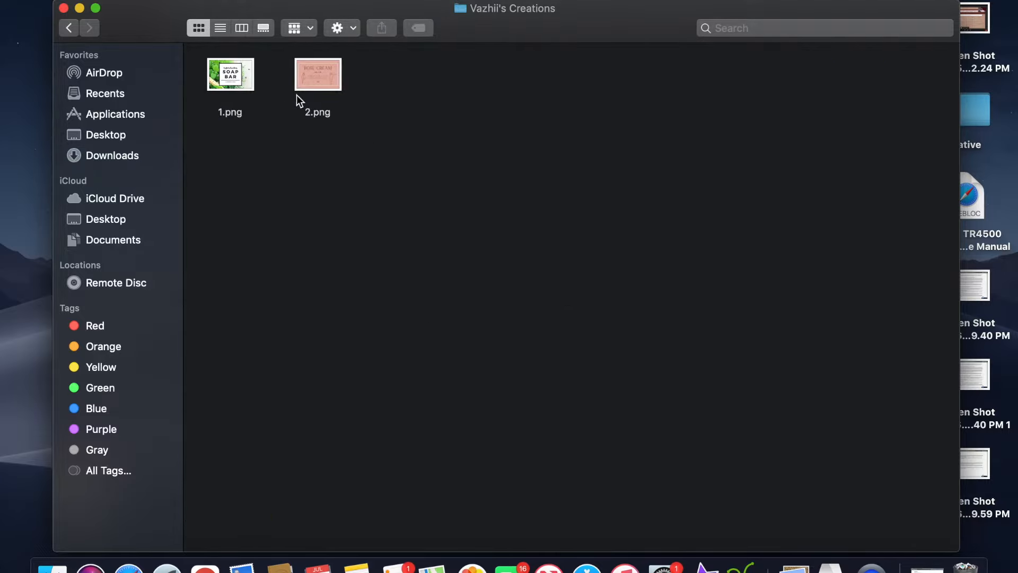
{"action": "left_click", "coordinate": [205, 568]}
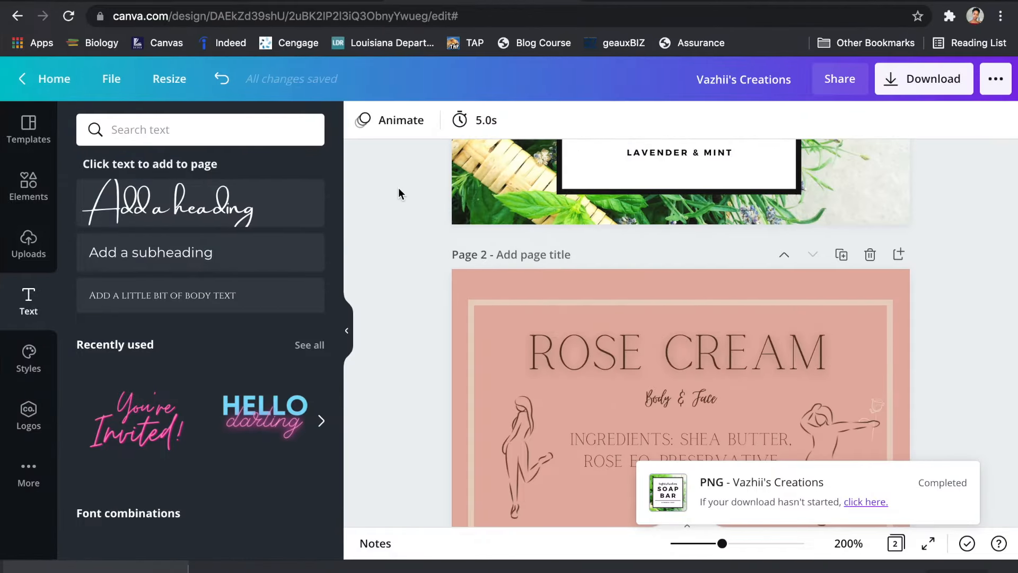
Step: Switch to the OnlineLabels site, start Maestro Label Designer and open the 3" x 2" OL996 blank template
{"action": "left_click", "coordinate": [133, 1]}
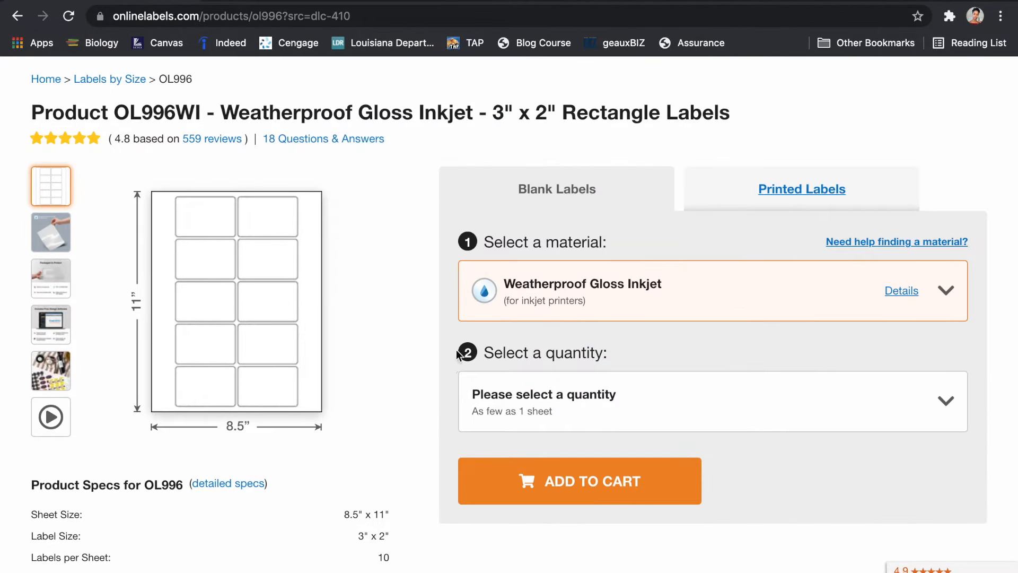
{"action": "scroll", "coordinate": [294, 236], "scroll_direction": "up", "scroll_amount": 3}
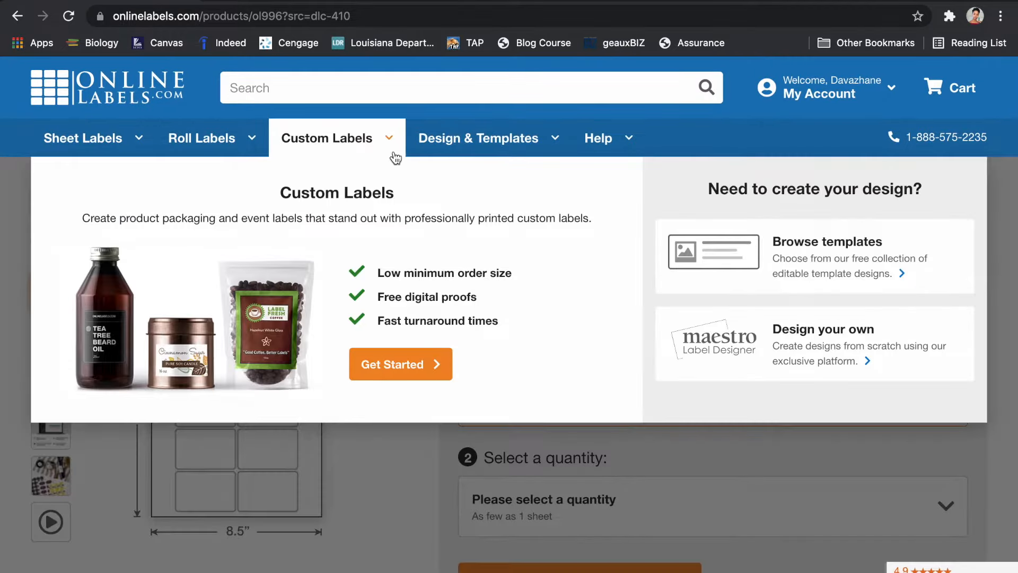
{"action": "mouse_move", "coordinate": [454, 168]}
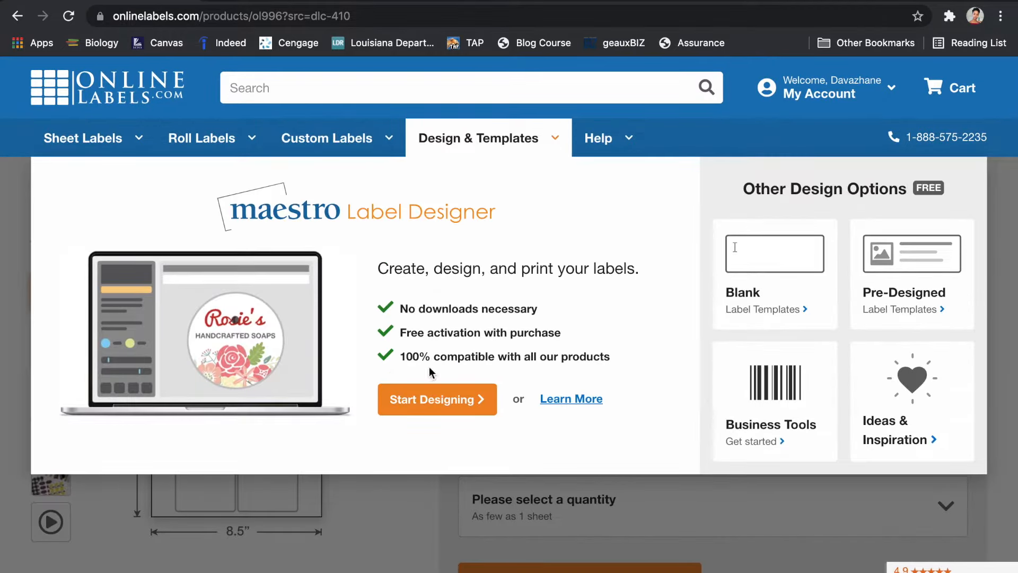
{"action": "left_click", "coordinate": [431, 407]}
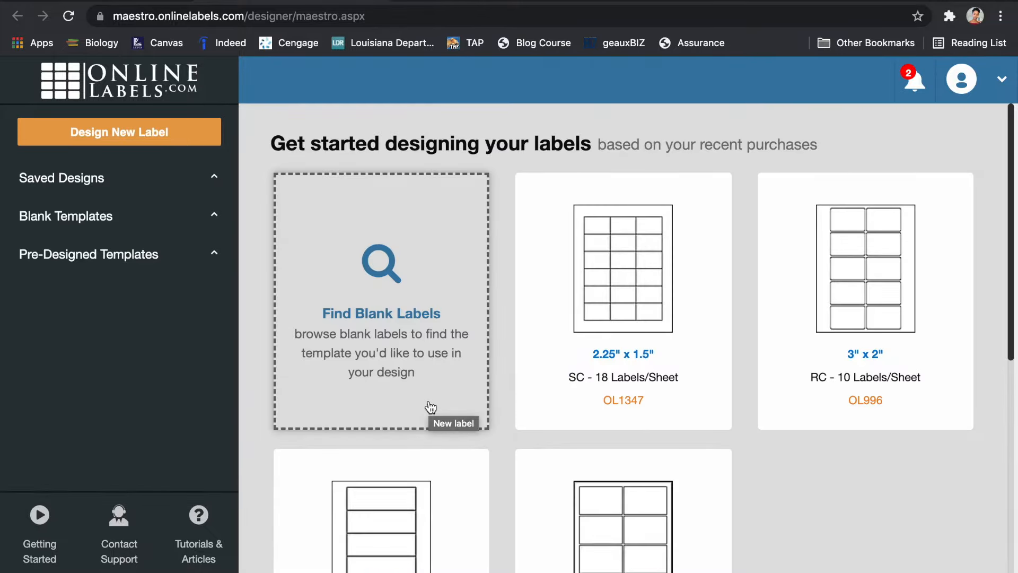
{"action": "scroll", "coordinate": [431, 407], "scroll_direction": "down", "scroll_amount": 3}
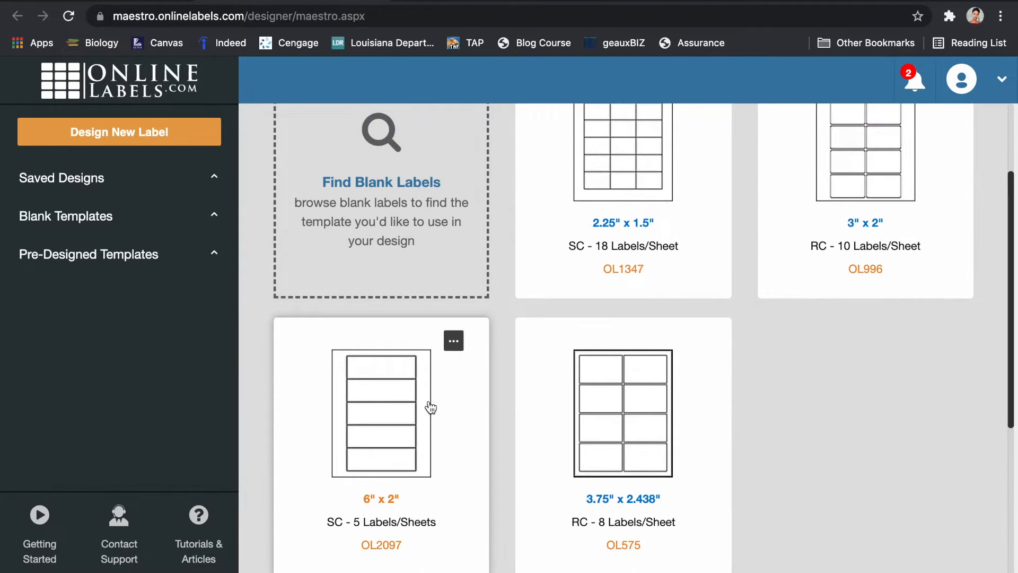
{"action": "left_click", "coordinate": [809, 281]}
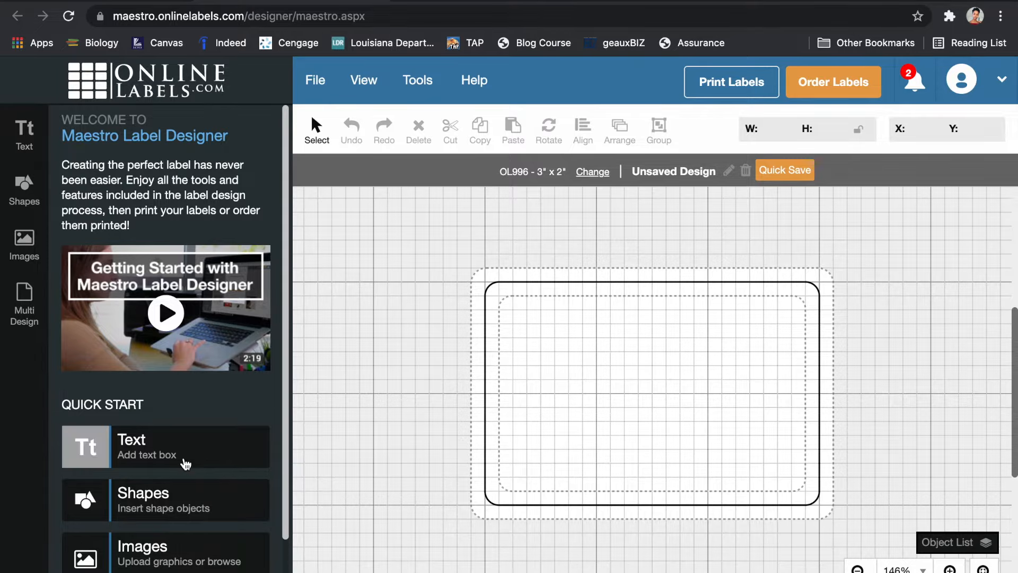
Step: Upload the exported label images 1.png and 2.png to the designer's uploaded images
{"action": "left_click", "coordinate": [29, 250]}
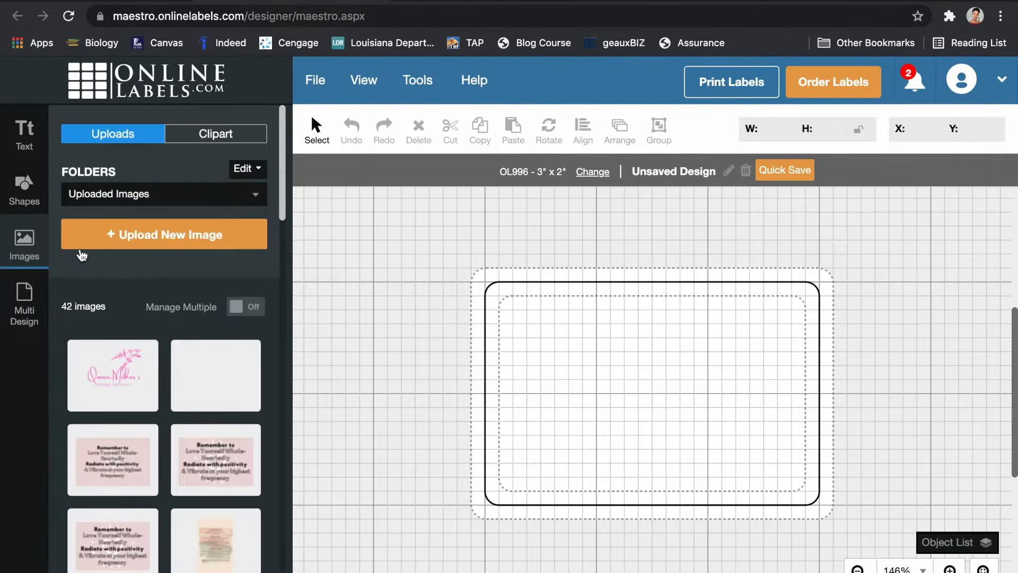
{"action": "left_click", "coordinate": [153, 245]}
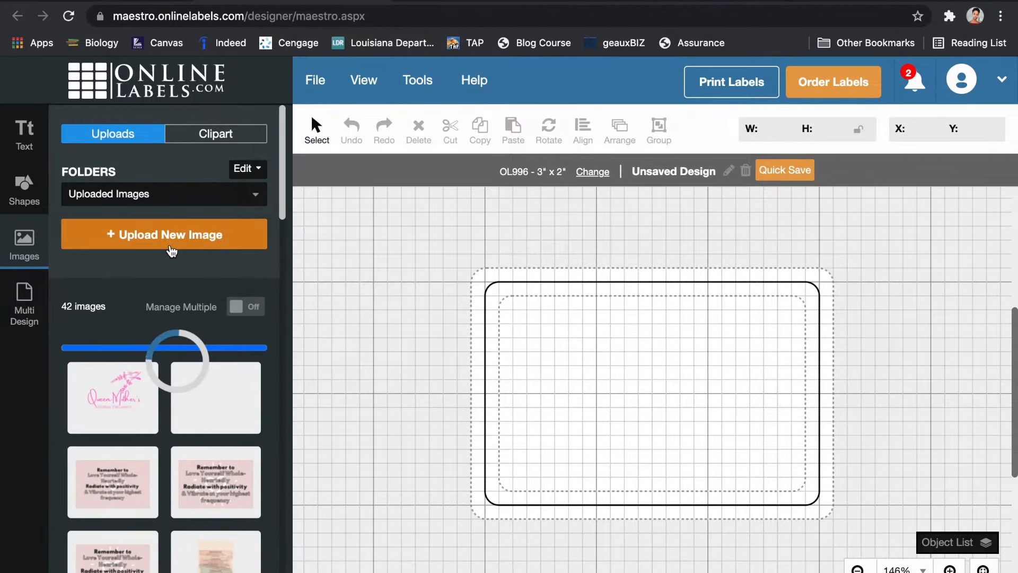
{"action": "left_click", "coordinate": [239, 242]}
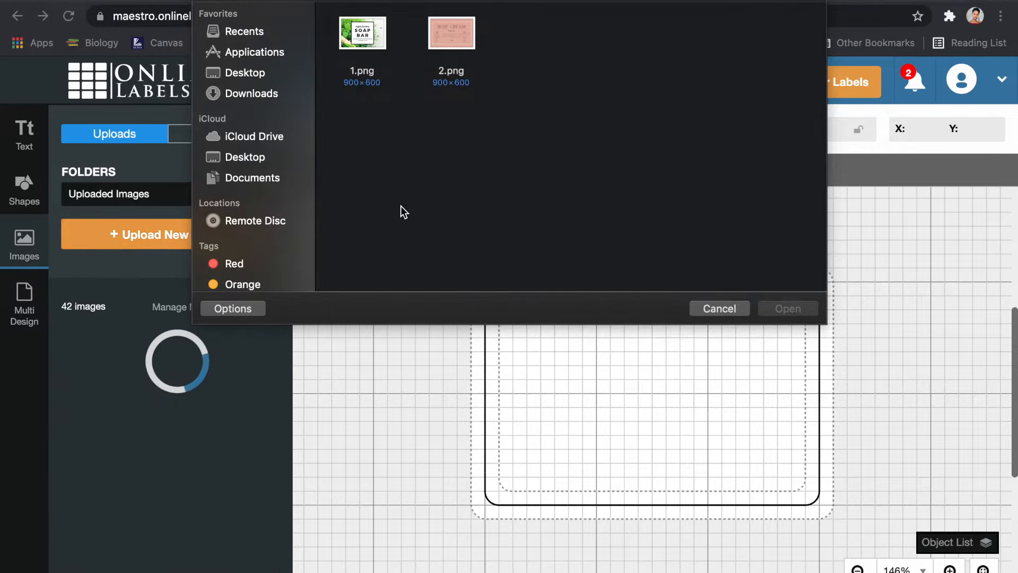
{"action": "left_click", "coordinate": [366, 47]}
{"action": "left_click", "coordinate": [775, 309]}
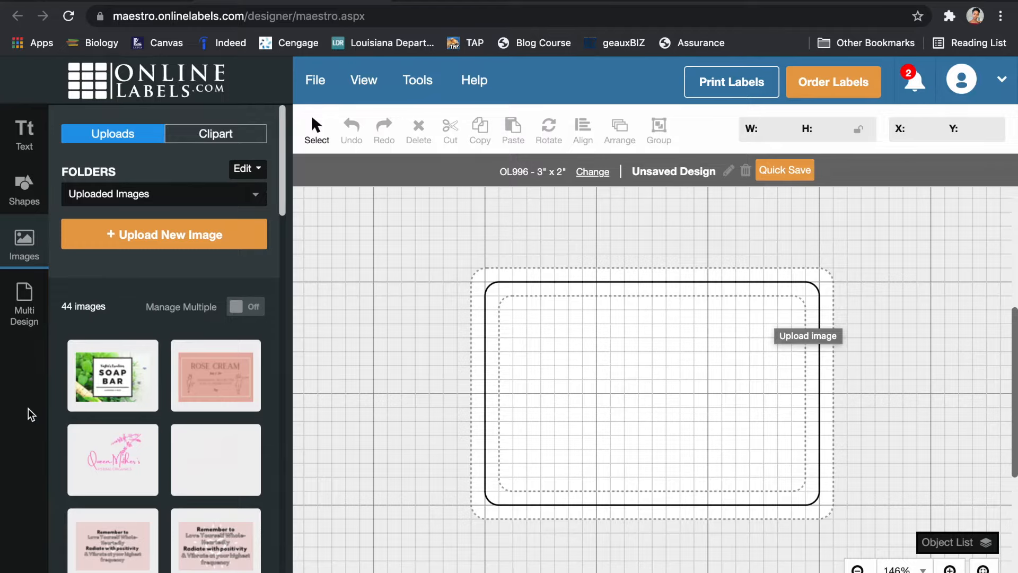
Step: Place the Soap Bar image on the blank label and enlarge it to about 3.15 × 2.10 in, extending past the label outline on all sides
{"action": "mouse_move", "coordinate": [113, 381]}
{"action": "left_click_drag", "start_coordinate": [113, 381], "coordinate": [659, 420]}
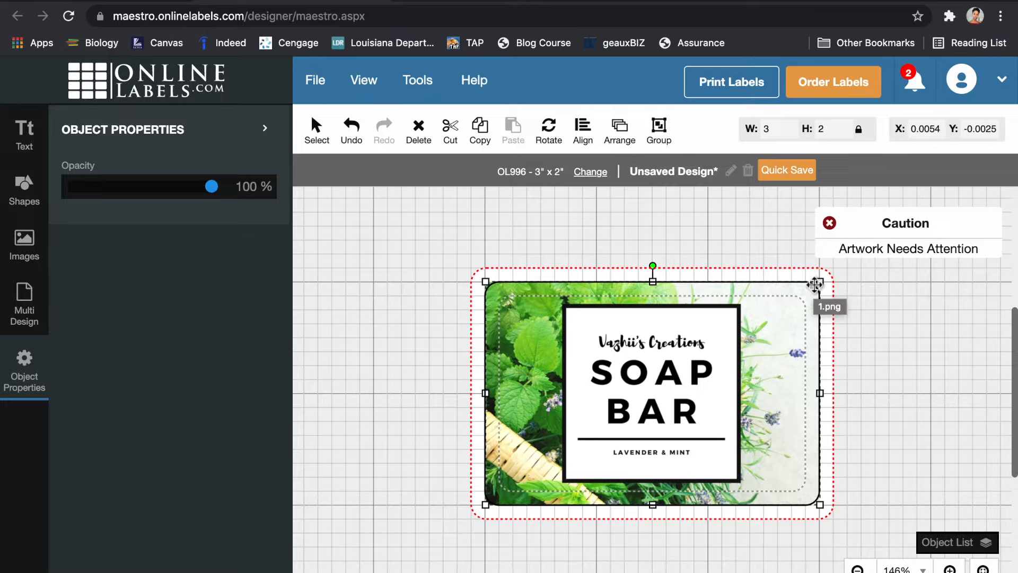
{"action": "left_click_drag", "start_coordinate": [815, 284], "coordinate": [830, 281]}
{"action": "left_click_drag", "start_coordinate": [755, 351], "coordinate": [752, 355]}
{"action": "left_click_drag", "start_coordinate": [484, 508], "coordinate": [477, 514]}
{"action": "left_click_drag", "start_coordinate": [531, 486], "coordinate": [550, 474]}
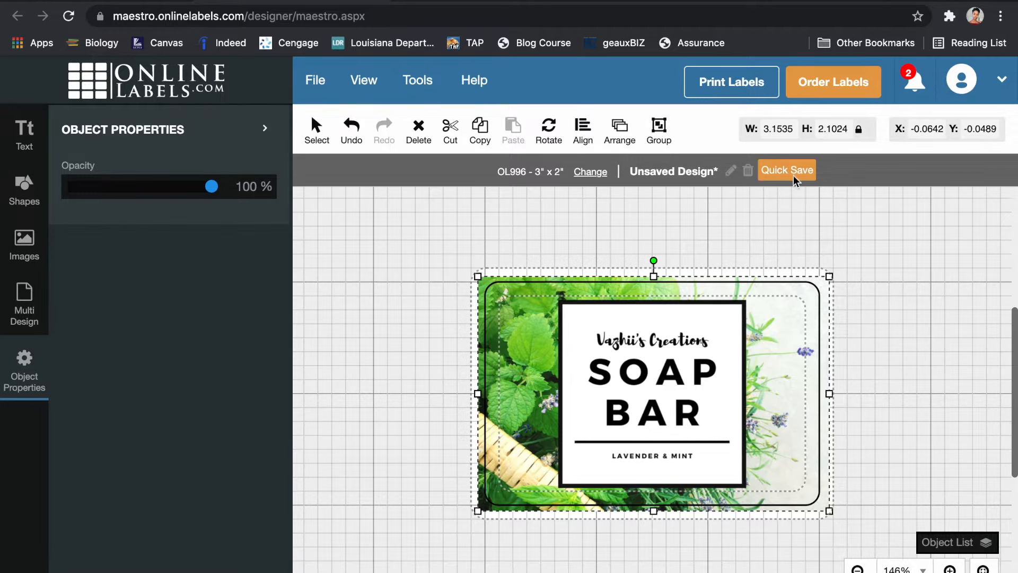
Step: Examine the options for printing the labels at home and for ordering them printed
{"action": "left_click", "coordinate": [732, 82]}
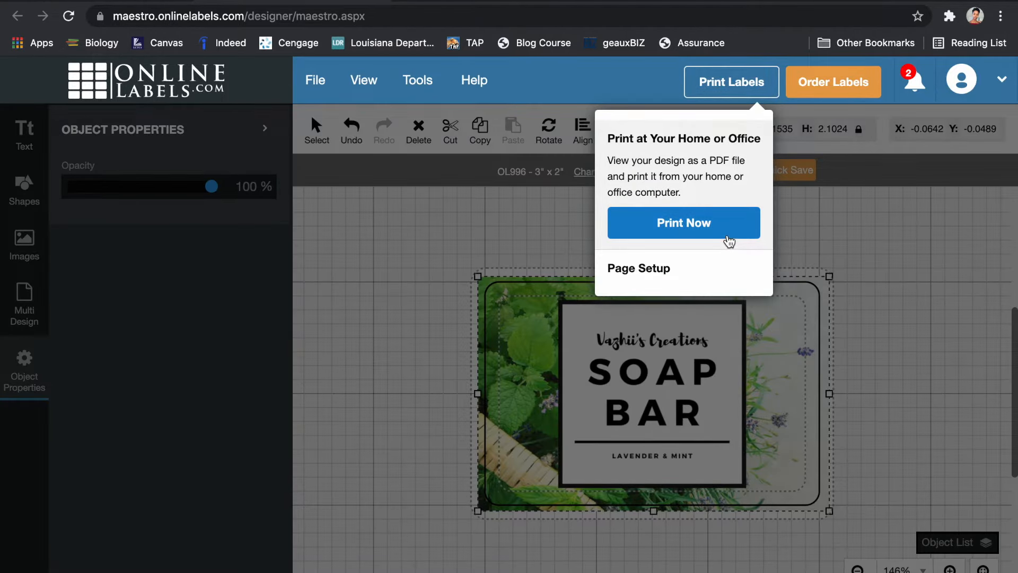
{"action": "left_click", "coordinate": [834, 83]}
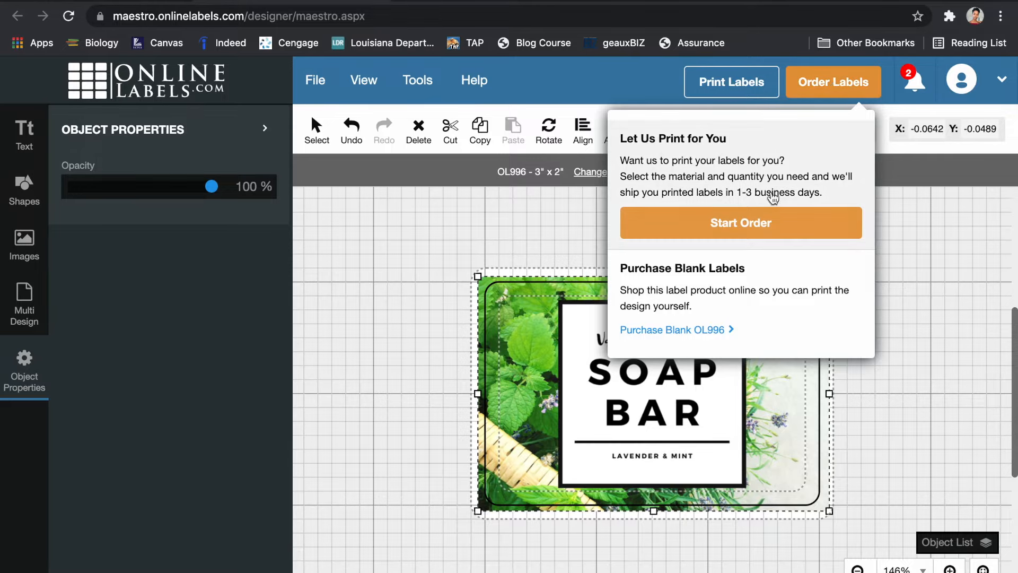
{"action": "left_click", "coordinate": [727, 80]}
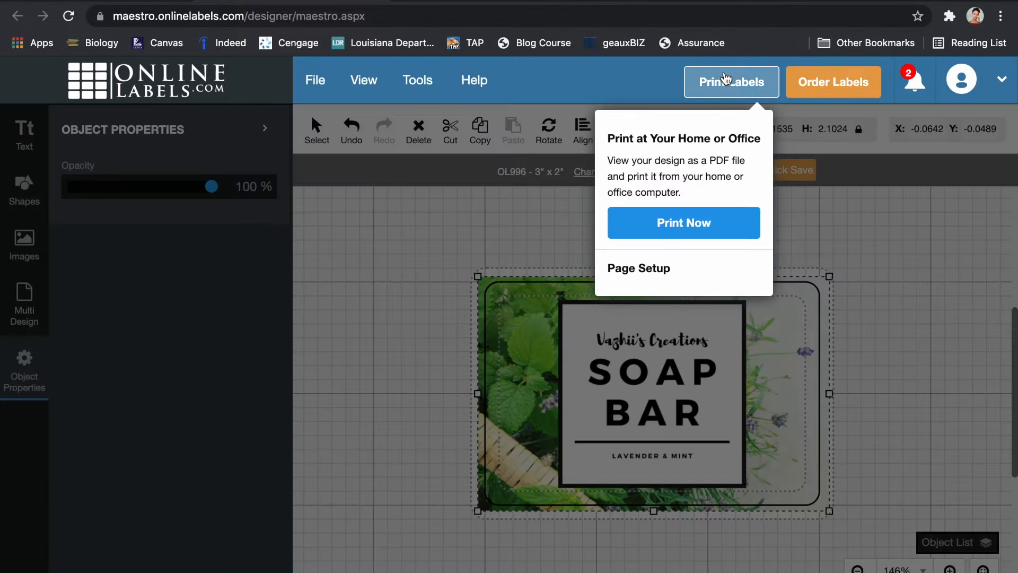